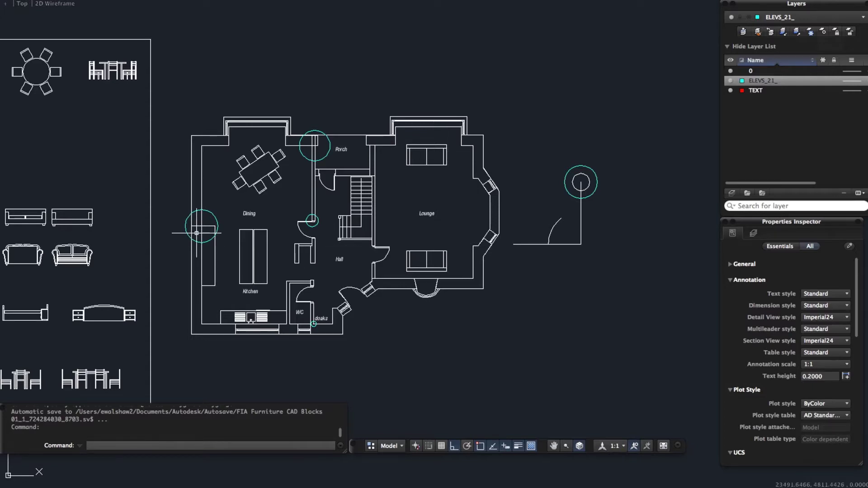
- Pan the floor plan right to show more of the furniture blocks on the left
{"action": "middle_click_drag", "start_coordinate": [222, 200], "coordinate": [267, 207]}
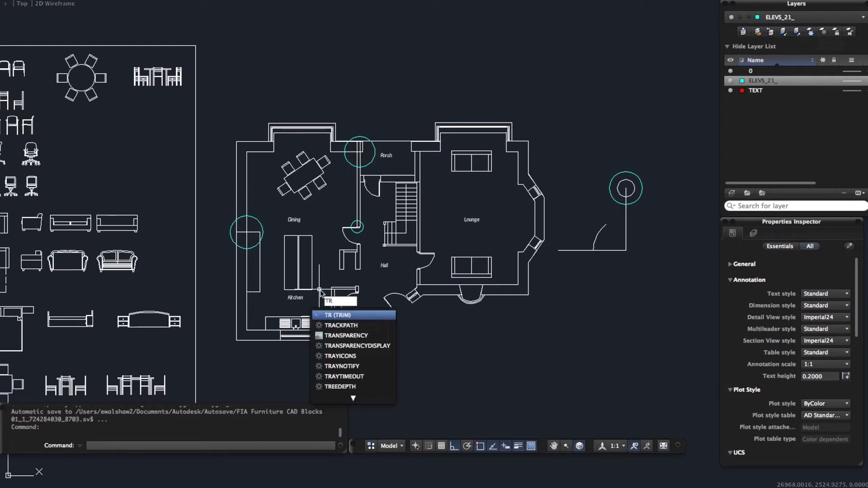
- Trim both vertical wall lines in the Porch circle back to the wall block and rectangle bottom edges
{"action": "key", "text": "Return"}
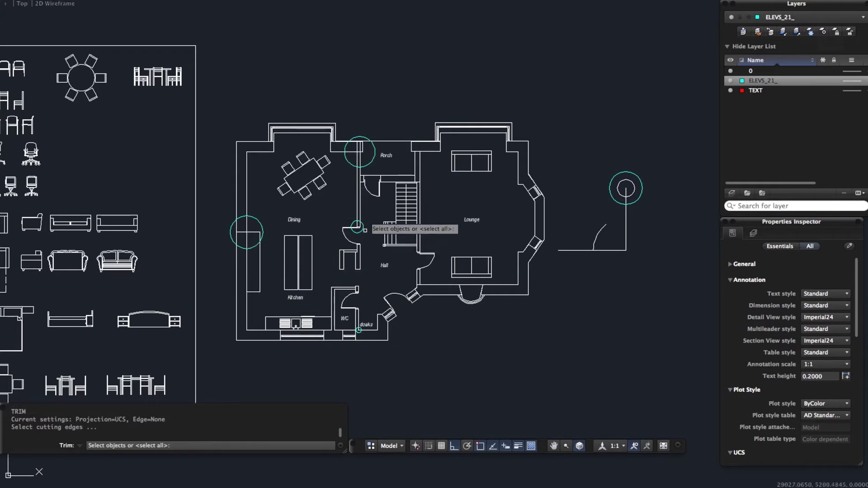
{"action": "scroll", "coordinate": [358, 137], "scroll_direction": "up", "scroll_amount": 6}
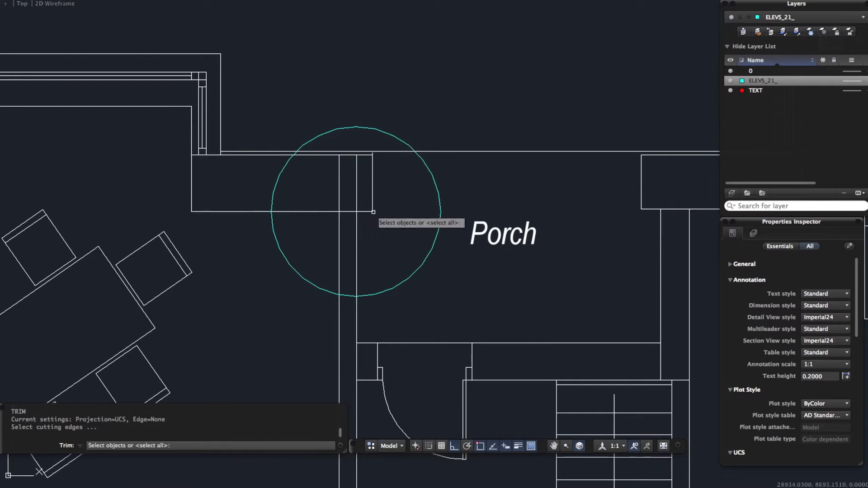
{"action": "left_click", "coordinate": [366, 212]}
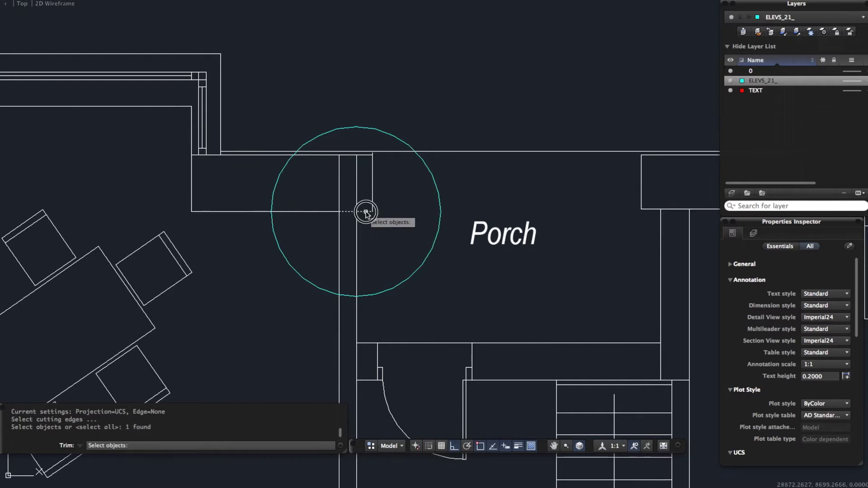
{"action": "left_click", "coordinate": [316, 211]}
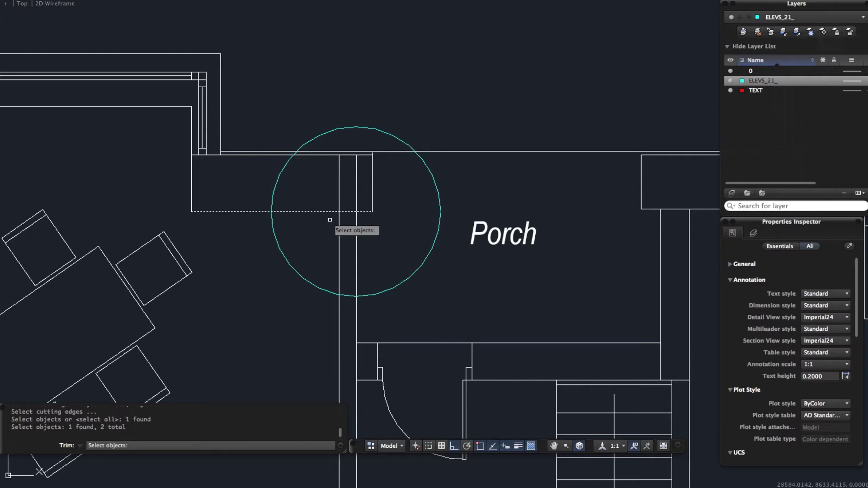
{"action": "key", "text": "Return"}
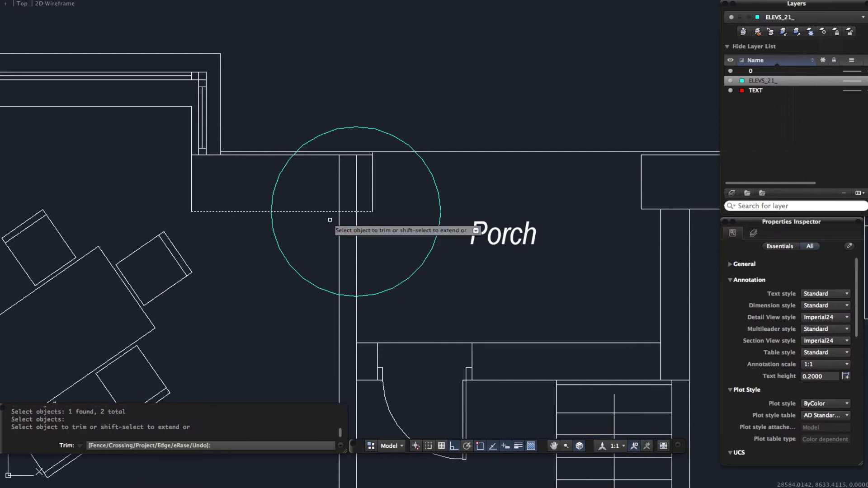
{"action": "left_click", "coordinate": [356, 198]}
{"action": "left_click", "coordinate": [339, 198]}
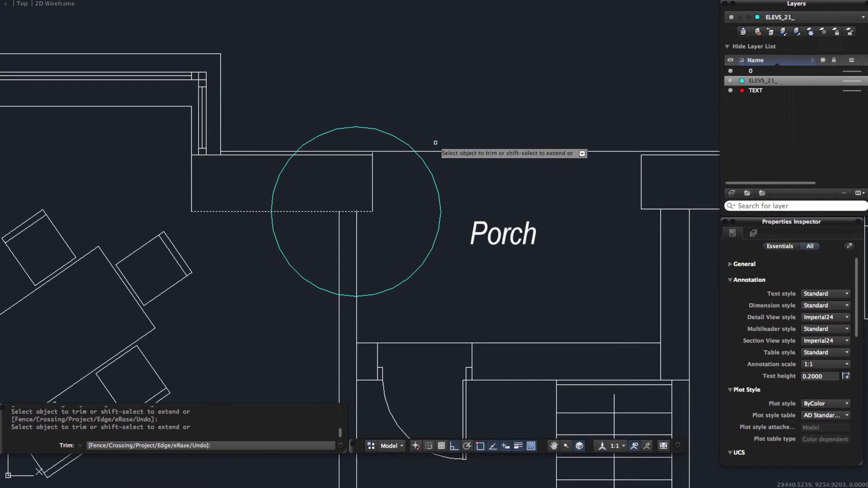
{"action": "key", "text": "Escape"}
{"action": "scroll", "coordinate": [443, 136], "scroll_direction": "down", "scroll_amount": 5}
{"action": "scroll", "coordinate": [472, 199], "scroll_direction": "down", "scroll_amount": 4}
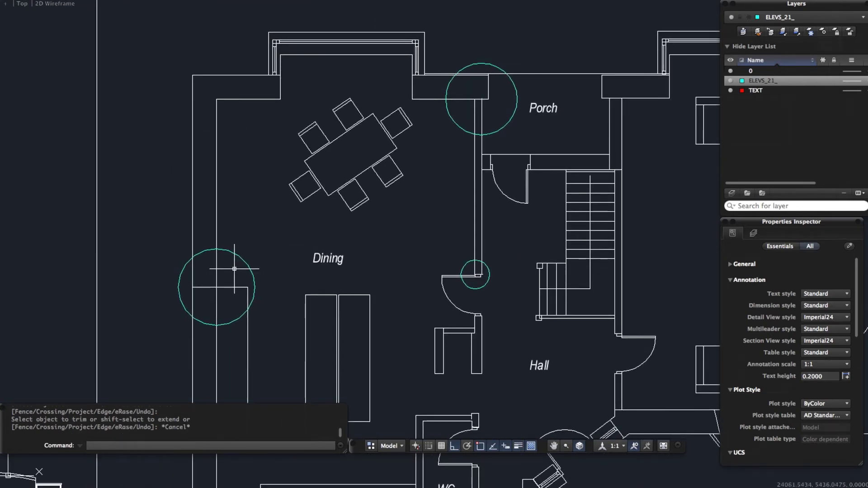
- Trim the short horizontal stub inside the left circle, using all objects as cutting edges
{"action": "middle_click_drag", "start_coordinate": [206, 277], "coordinate": [244, 242]}
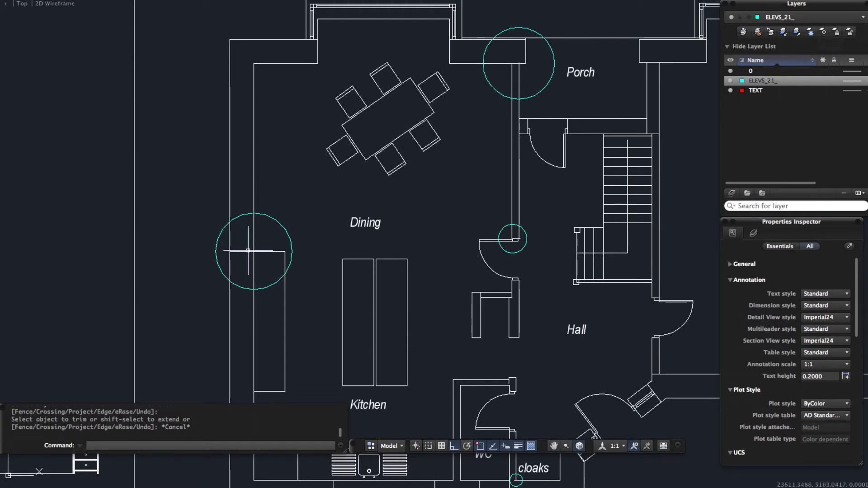
{"action": "type", "text": "tr"}
{"action": "key", "text": "Return"}
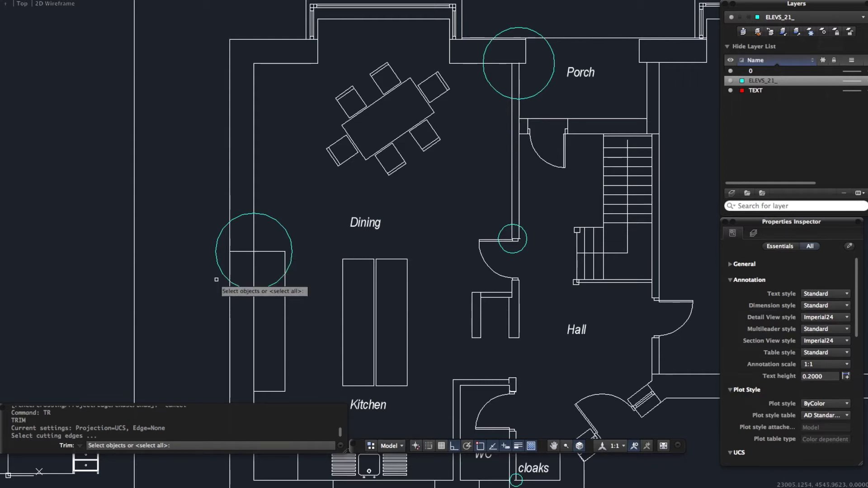
{"action": "key", "text": "Return"}
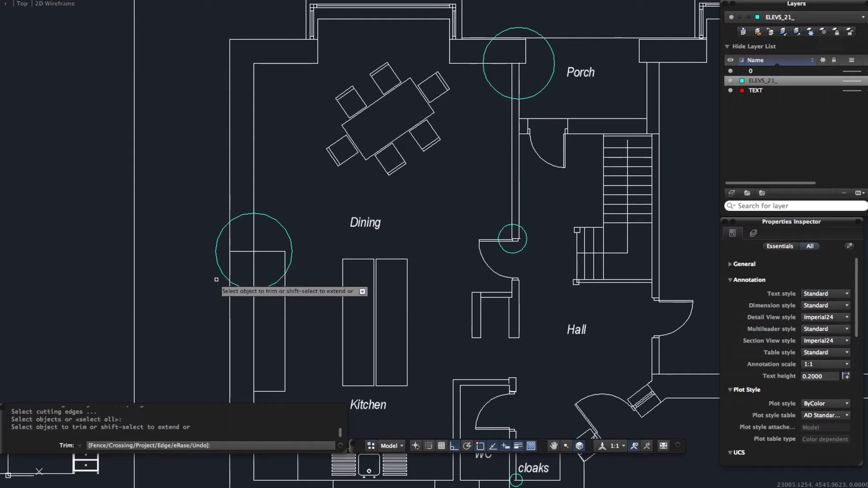
{"action": "left_click", "coordinate": [240, 251]}
{"action": "left_click", "coordinate": [230, 250]}
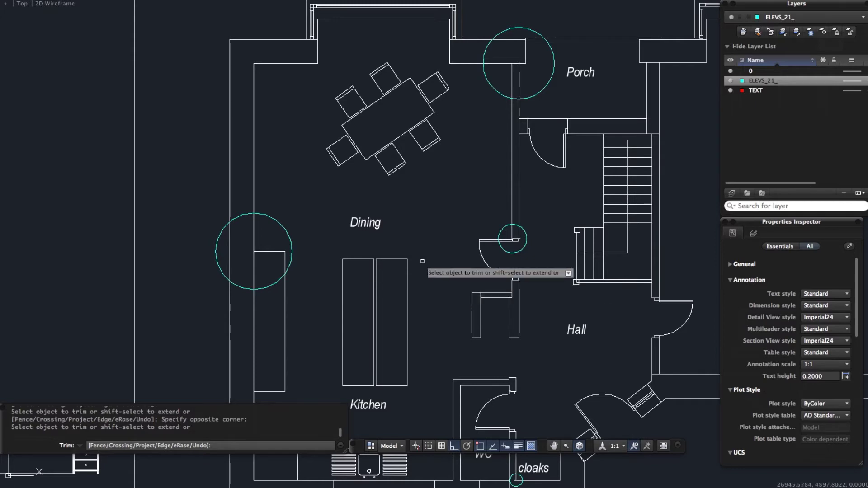
- Zoom and pan around the plan to check the trim, then end TRIM
{"action": "scroll", "coordinate": [423, 265], "scroll_direction": "right", "scroll_amount": 5}
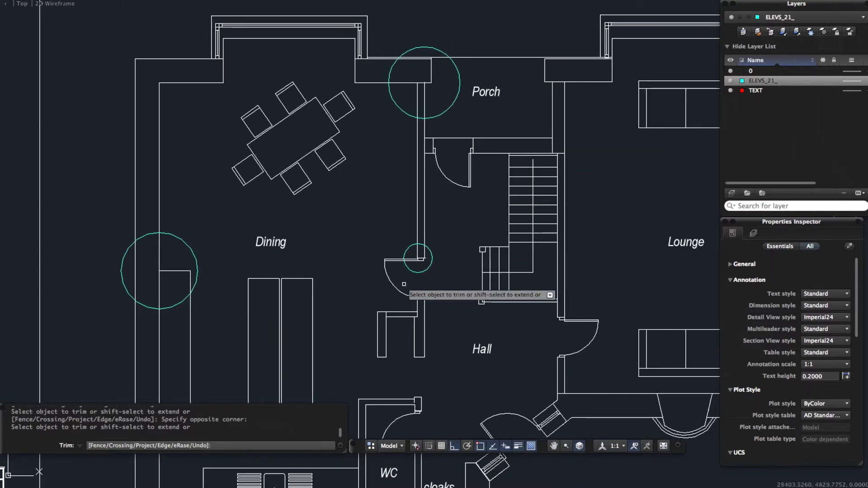
{"action": "scroll", "coordinate": [432, 260], "scroll_direction": "up", "scroll_amount": 6}
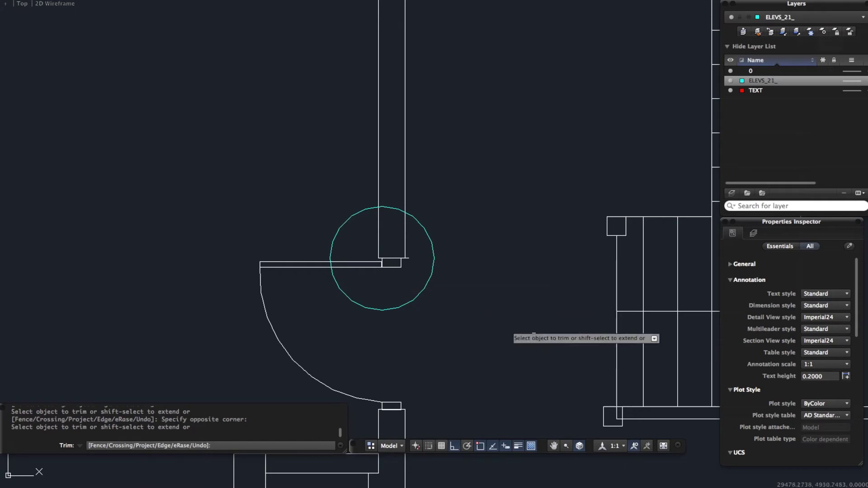
{"action": "scroll", "coordinate": [414, 260], "scroll_direction": "up", "scroll_amount": 5}
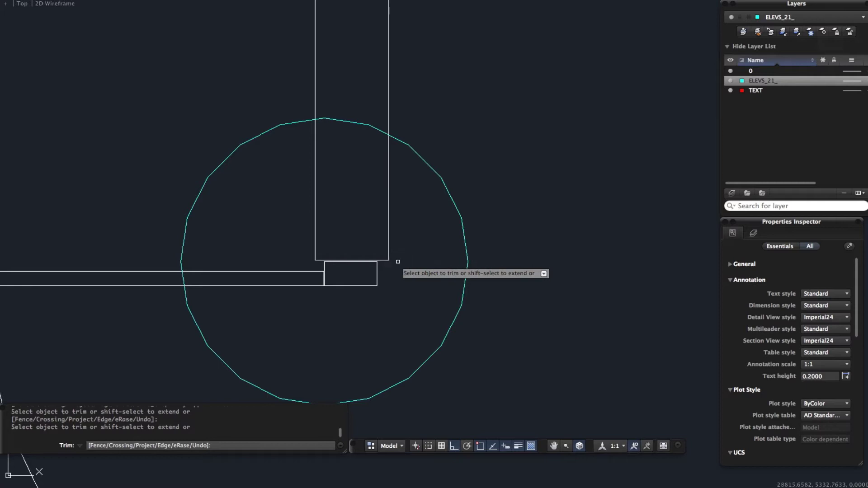
{"action": "scroll", "coordinate": [262, 244], "scroll_direction": "down", "scroll_amount": 6}
{"action": "scroll", "coordinate": [438, 355], "scroll_direction": "up", "scroll_amount": 5}
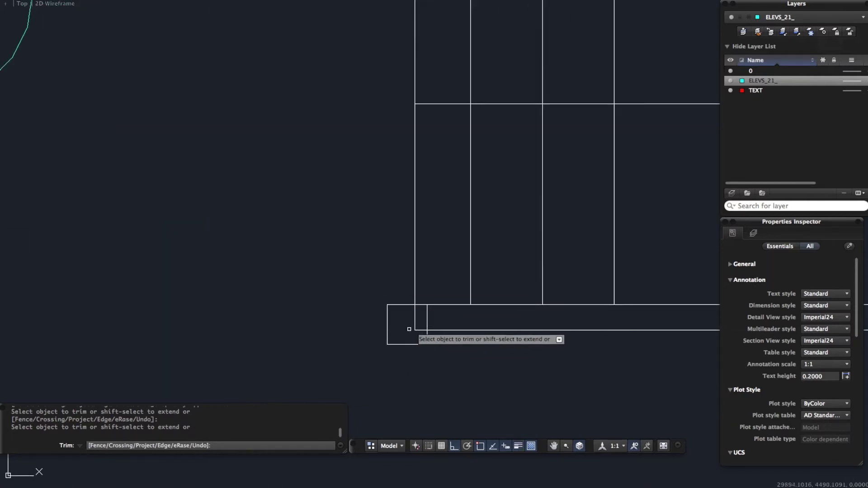
{"action": "scroll", "coordinate": [415, 319], "scroll_direction": "down", "scroll_amount": 7}
{"action": "scroll", "coordinate": [486, 307], "scroll_direction": "down", "scroll_amount": 4}
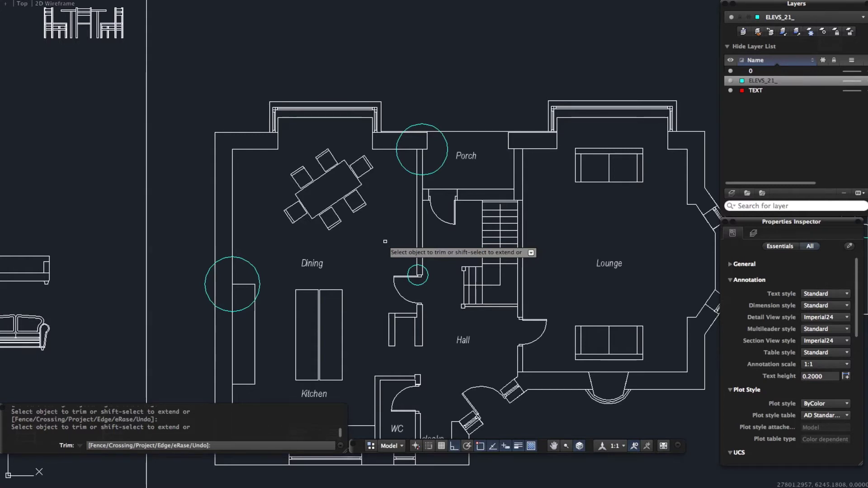
{"action": "key", "text": "Escape"}
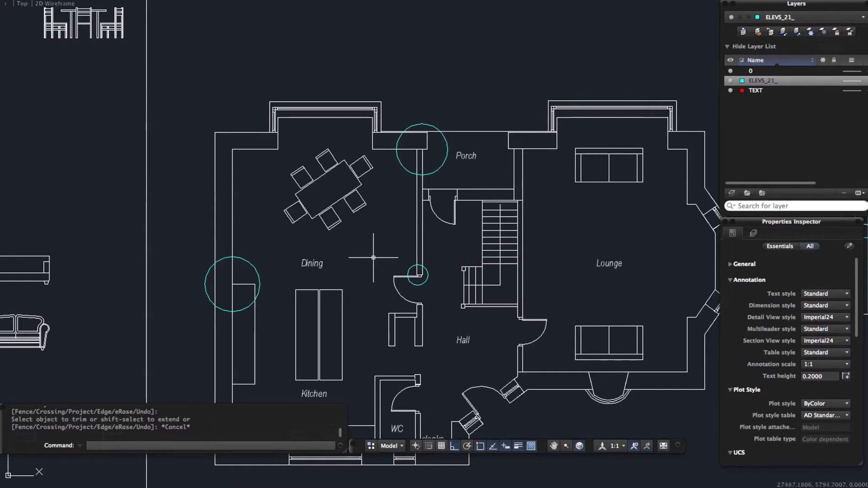
- Start EXTEND with the two top wall lines chosen as boundary edges
{"action": "type", "text": "ex"}
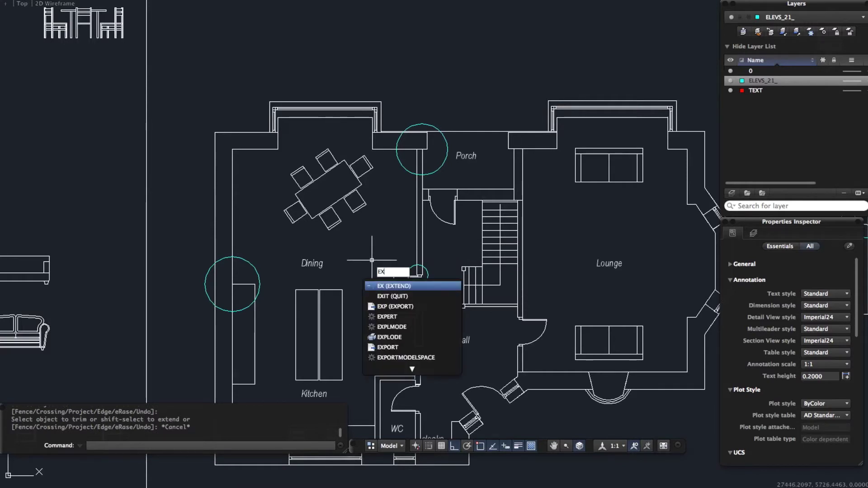
{"action": "key", "text": "Return"}
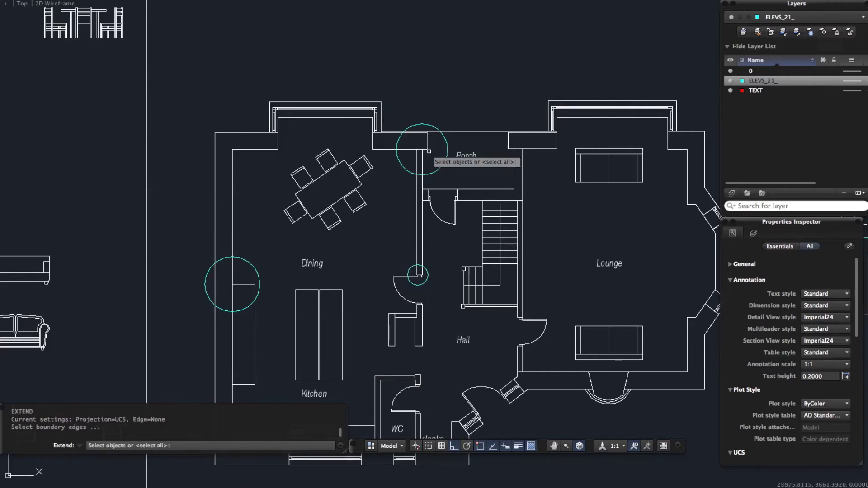
{"action": "scroll", "coordinate": [420, 152], "scroll_direction": "up", "scroll_amount": 2}
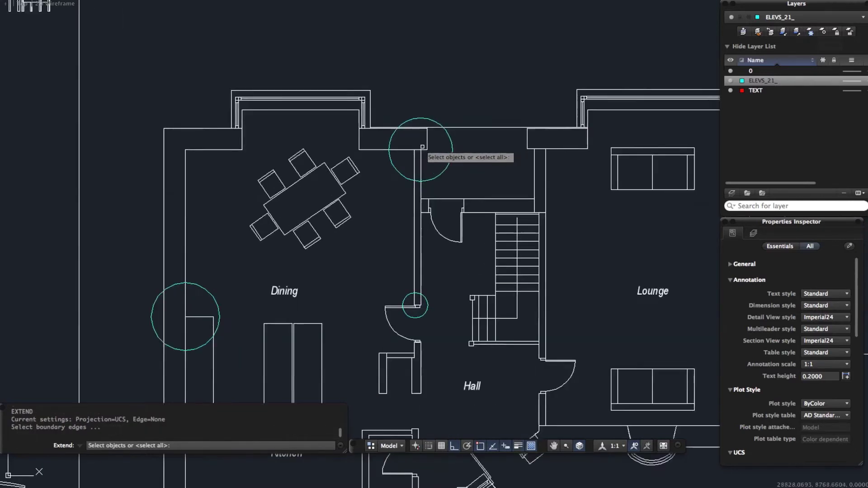
{"action": "scroll", "coordinate": [423, 120], "scroll_direction": "up", "scroll_amount": 2}
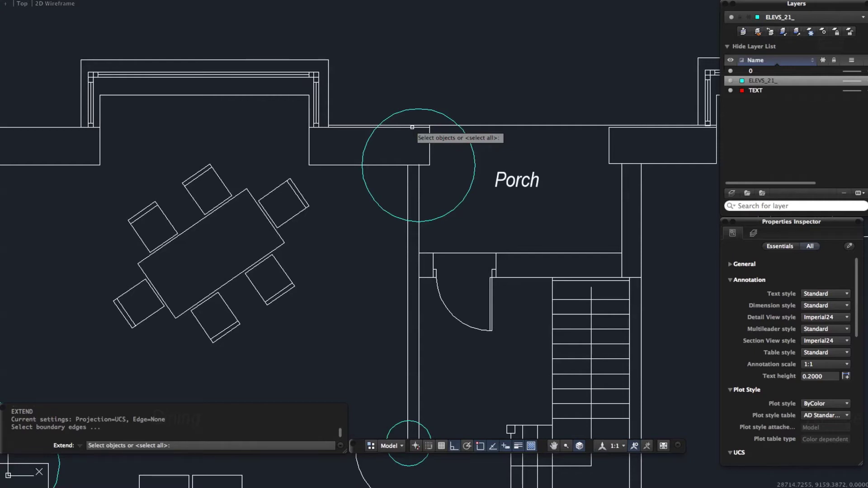
{"action": "left_click", "coordinate": [412, 126]}
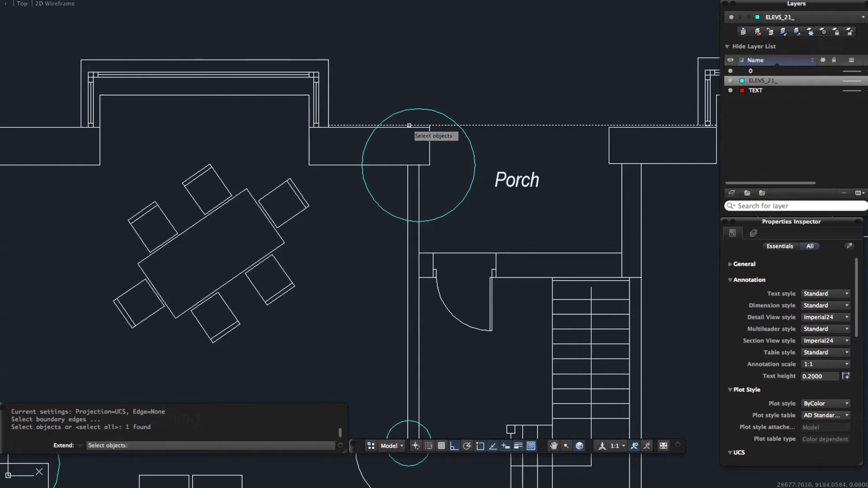
{"action": "left_click", "coordinate": [627, 127]}
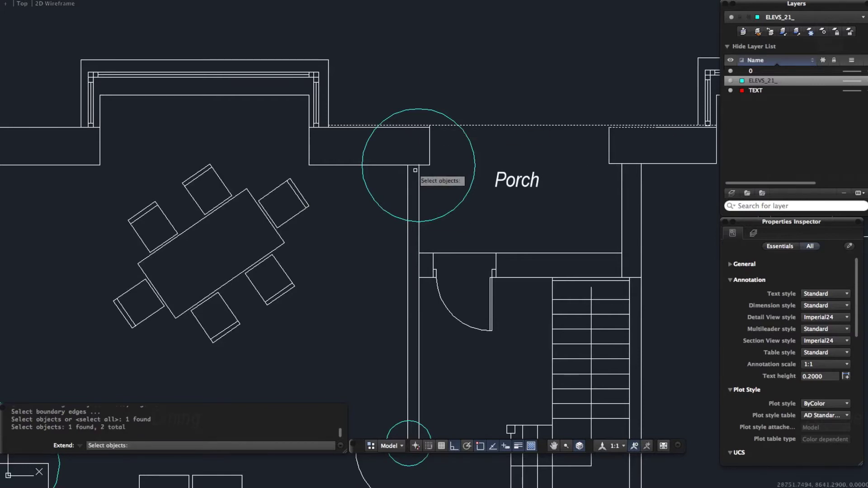
{"action": "key", "text": "Return"}
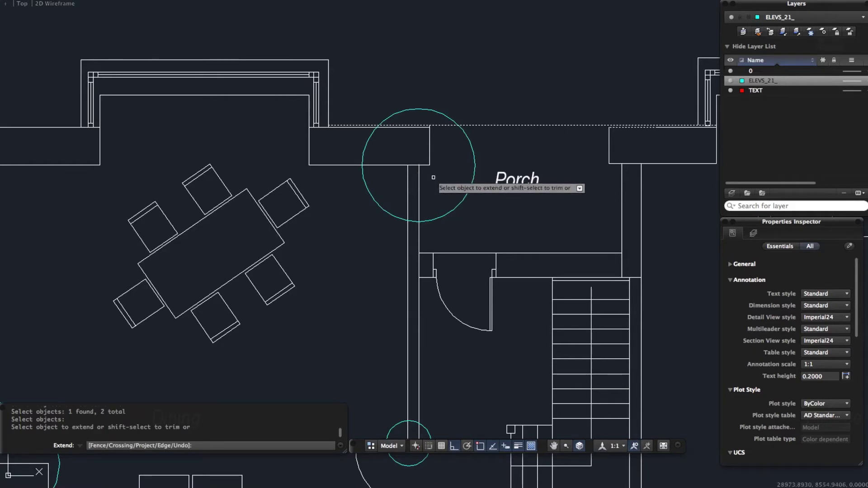
- Extend the porch column lines and the porch's right wall up to the top wall
{"action": "left_click", "coordinate": [408, 175]}
{"action": "left_click", "coordinate": [418, 169]}
{"action": "left_click", "coordinate": [419, 171]}
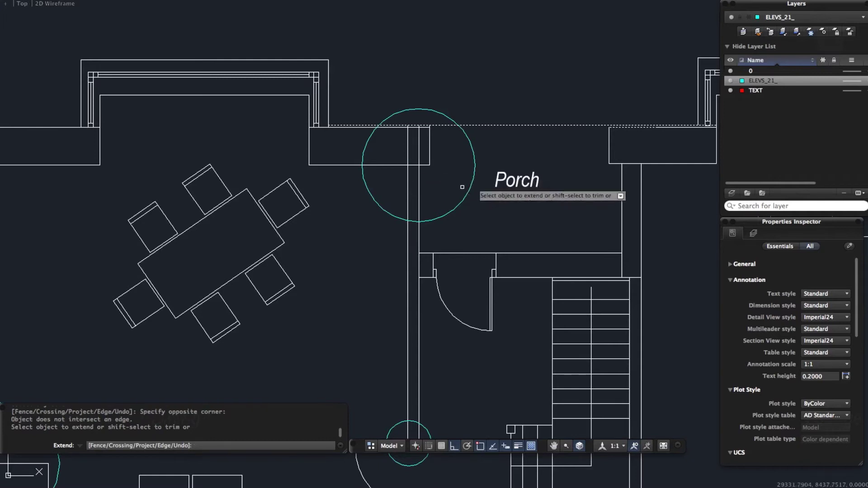
{"action": "left_click", "coordinate": [640, 173]}
{"action": "left_click", "coordinate": [630, 173]}
{"action": "left_click", "coordinate": [615, 172]}
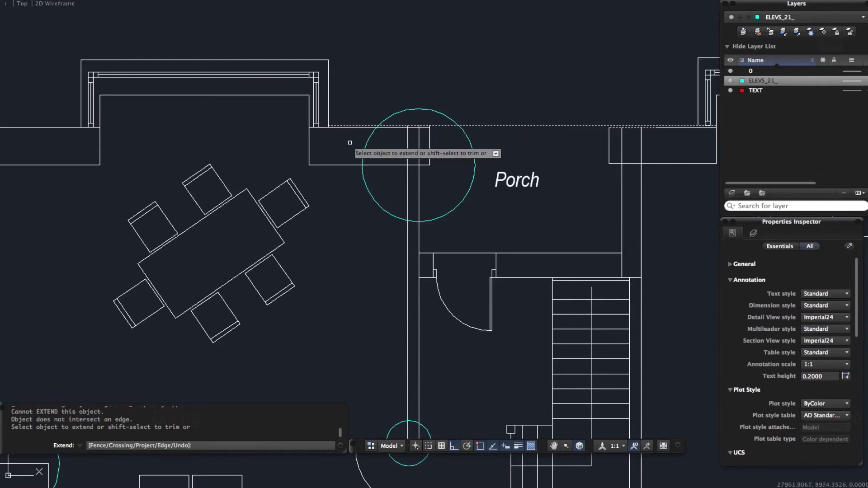
- Cancel the unfinished EXTEND and zoom the view
{"action": "key", "text": "Escape"}
{"action": "scroll", "coordinate": [354, 163], "scroll_direction": "down", "scroll_amount": 3}
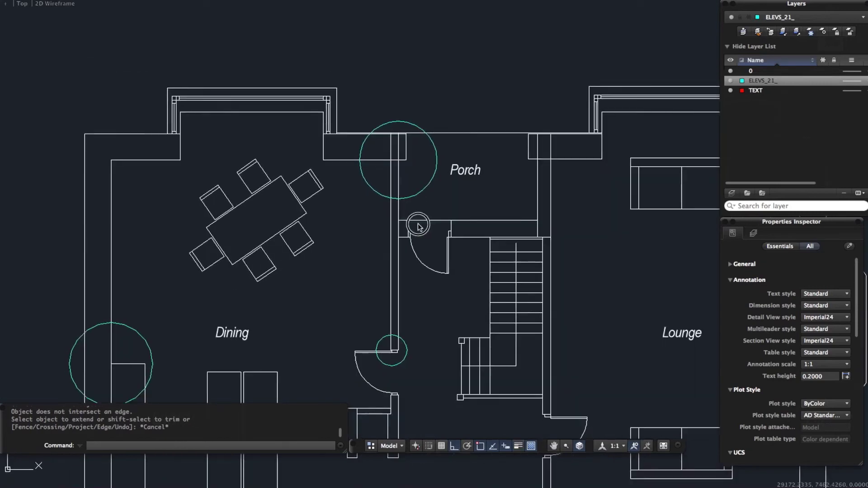
{"action": "scroll", "coordinate": [431, 274], "scroll_direction": "down", "scroll_amount": 2}
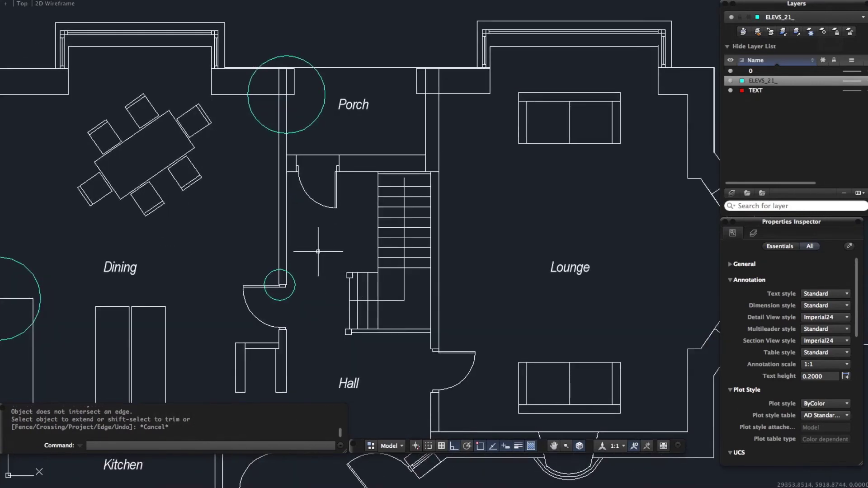
{"action": "scroll", "coordinate": [466, 204], "scroll_direction": "up", "scroll_amount": 3}
- Try extending the dining room's top wall with every object as boundary, then cancel
{"action": "type", "text": "ex"}
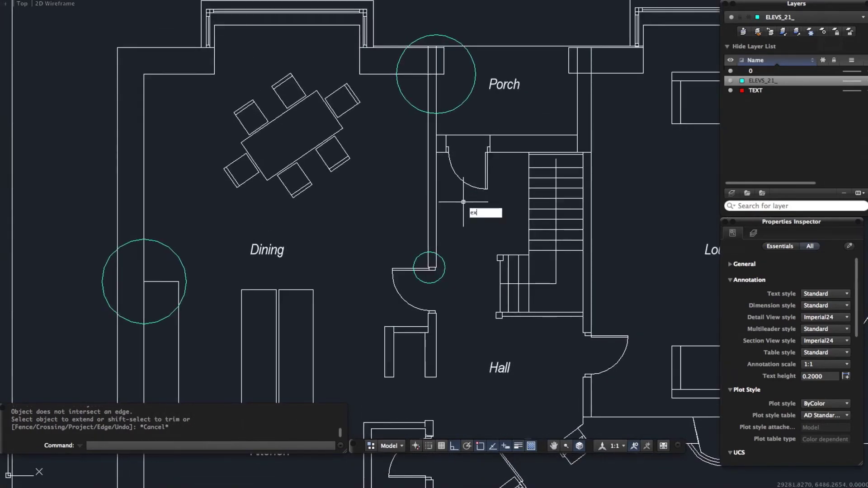
{"action": "key", "text": "Return"}
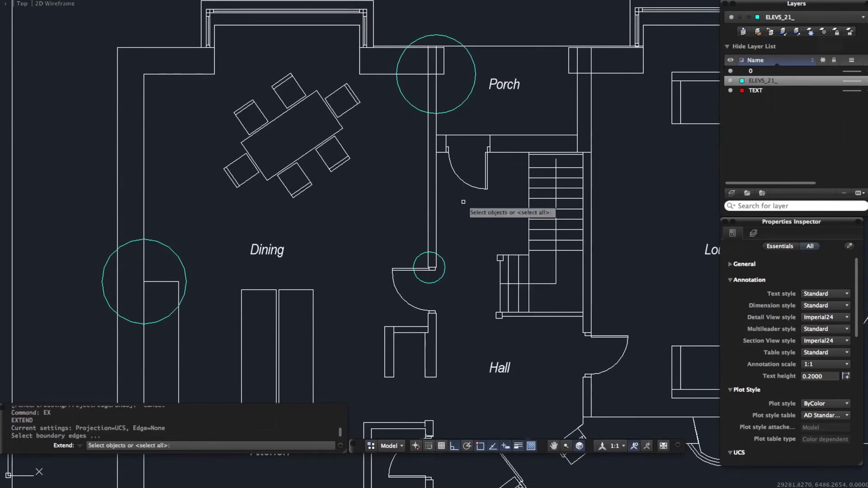
{"action": "key", "text": "Return"}
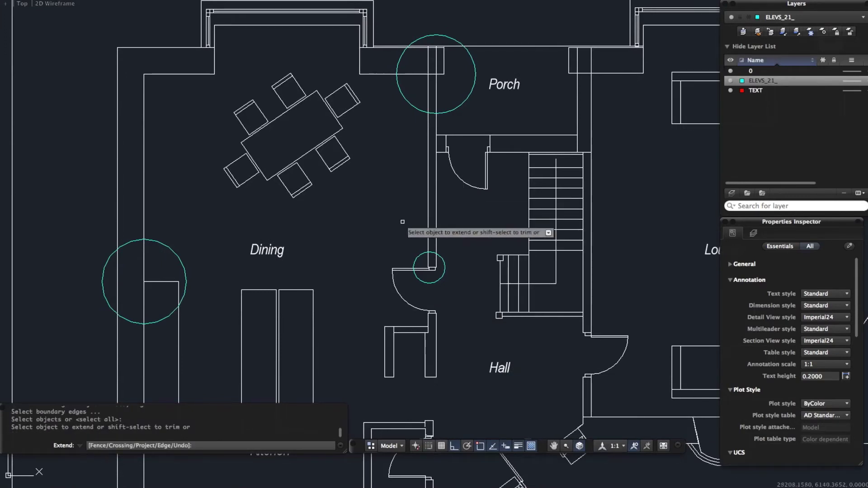
{"action": "left_click", "coordinate": [185, 75]}
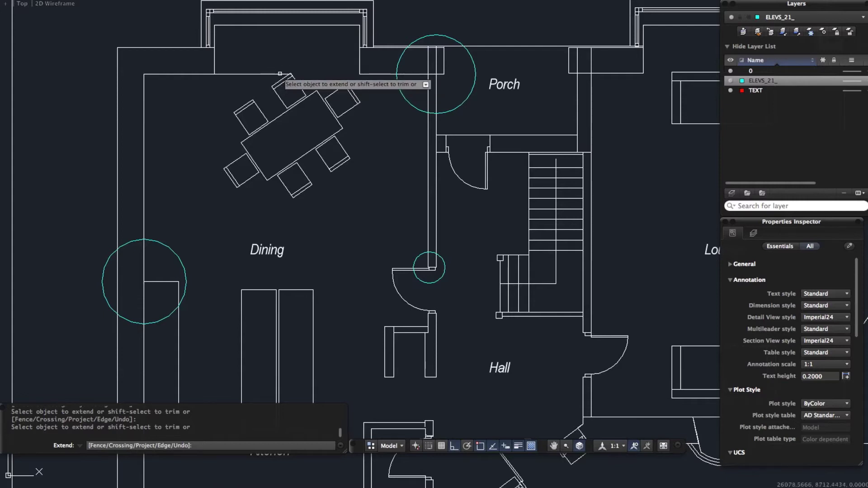
{"action": "scroll", "coordinate": [279, 73], "scroll_direction": "up", "scroll_amount": 10}
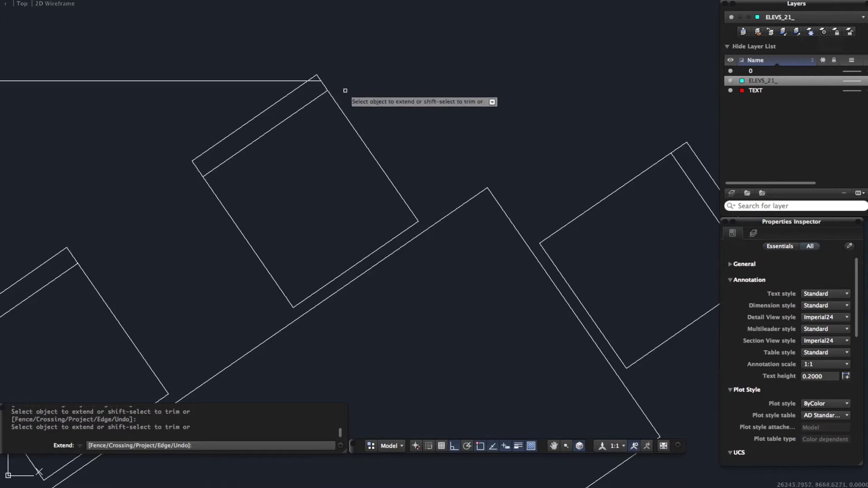
{"action": "scroll", "coordinate": [384, 138], "scroll_direction": "down", "scroll_amount": 2}
{"action": "scroll", "coordinate": [253, 138], "scroll_direction": "down", "scroll_amount": 2}
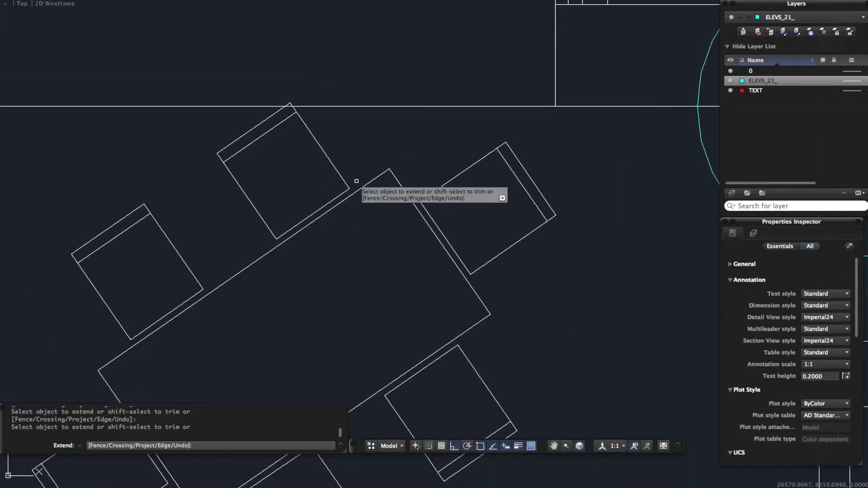
{"action": "scroll", "coordinate": [360, 188], "scroll_direction": "down", "scroll_amount": 1}
{"action": "scroll", "coordinate": [474, 121], "scroll_direction": "down", "scroll_amount": 1}
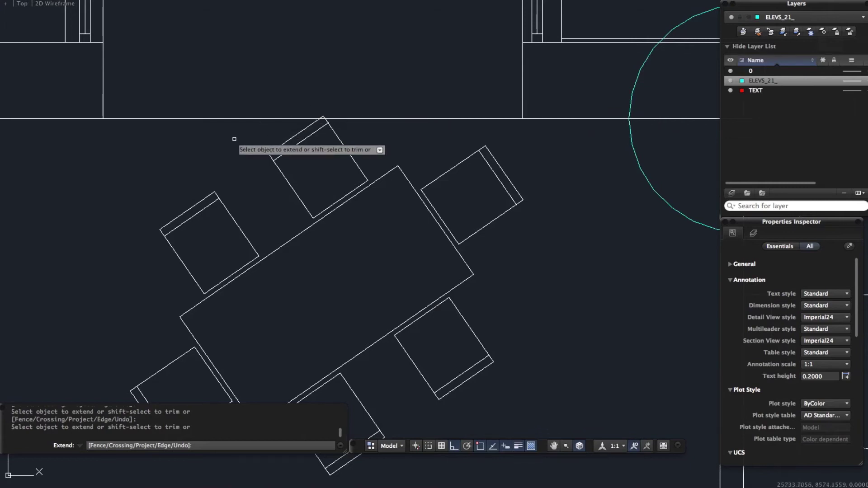
{"action": "scroll", "coordinate": [331, 150], "scroll_direction": "down", "scroll_amount": 4}
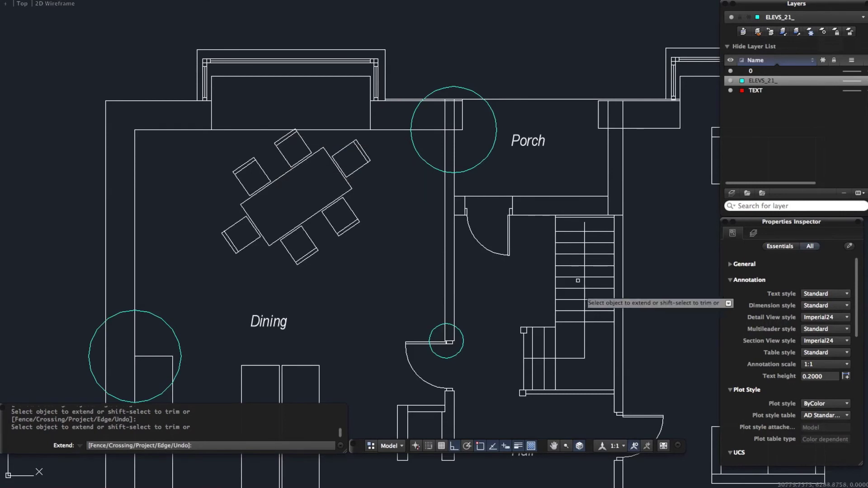
{"action": "key", "text": "Escape"}
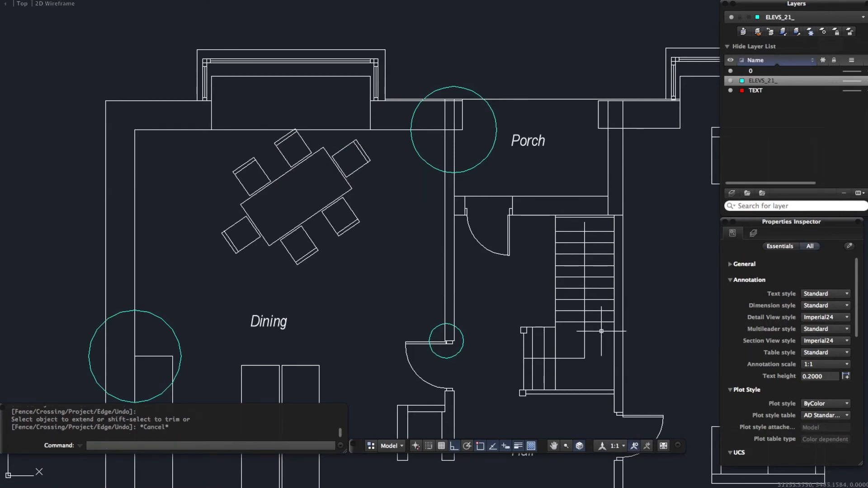
- Trim the vertical stair line above the tread it crosses, then select it to check
{"action": "type", "text": "tr"}
{"action": "key", "text": "Return"}
{"action": "left_click", "coordinate": [600, 318]}
{"action": "left_click", "coordinate": [594, 329]}
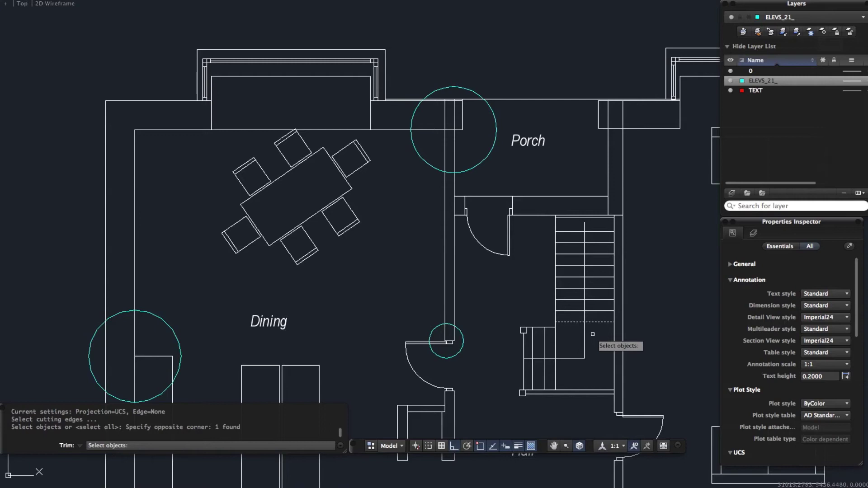
{"action": "key", "text": "Return"}
{"action": "left_click", "coordinate": [586, 317]}
{"action": "key", "text": "Return"}
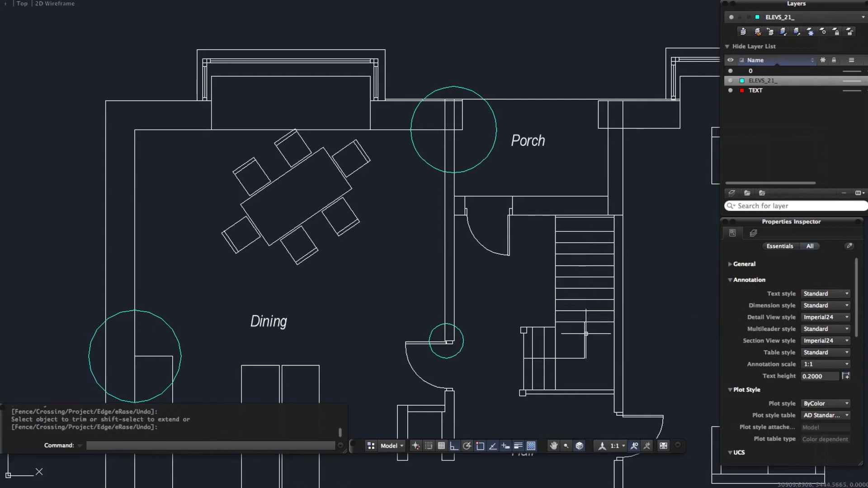
{"action": "left_click", "coordinate": [586, 333]}
{"action": "left_click", "coordinate": [589, 309]}
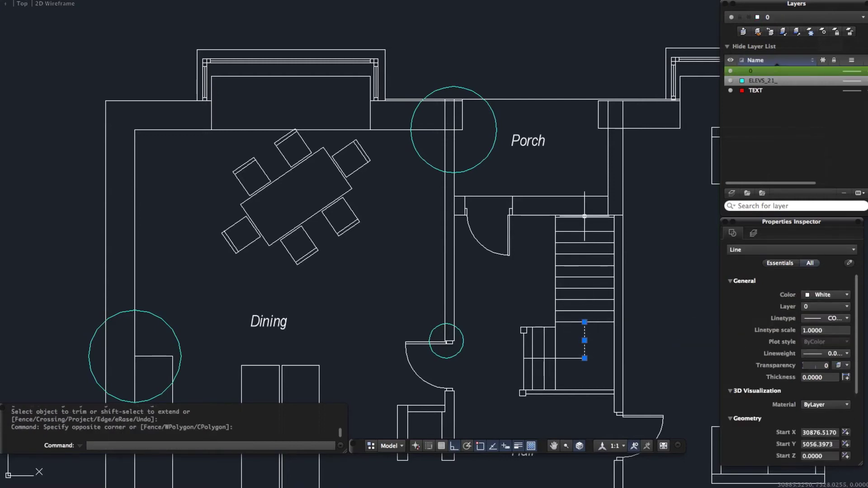
- Clear the selection, abandon a windowed EXTEND in the stairwell, and start TRIM
{"action": "key", "text": "Escape"}
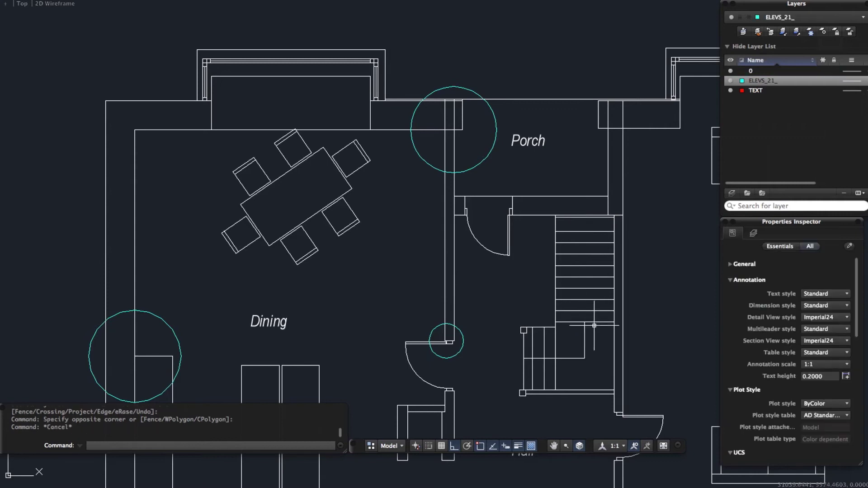
{"action": "type", "text": "ex"}
{"action": "key", "text": "Return"}
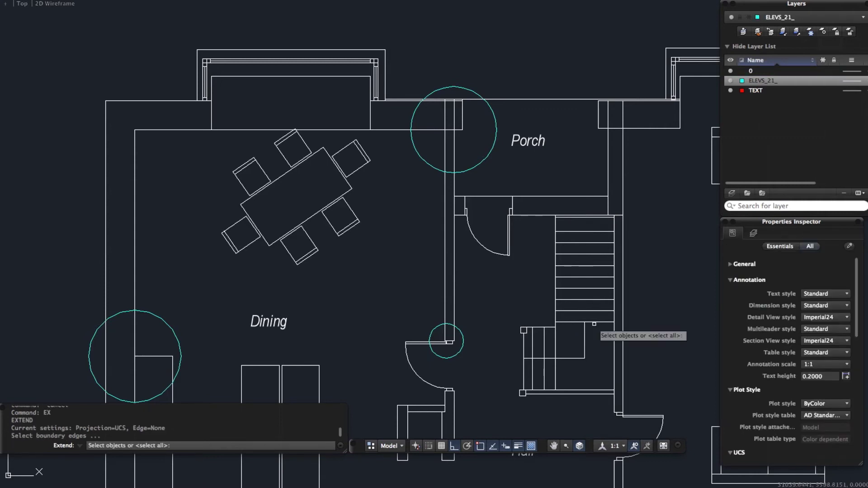
{"action": "key", "text": "Return"}
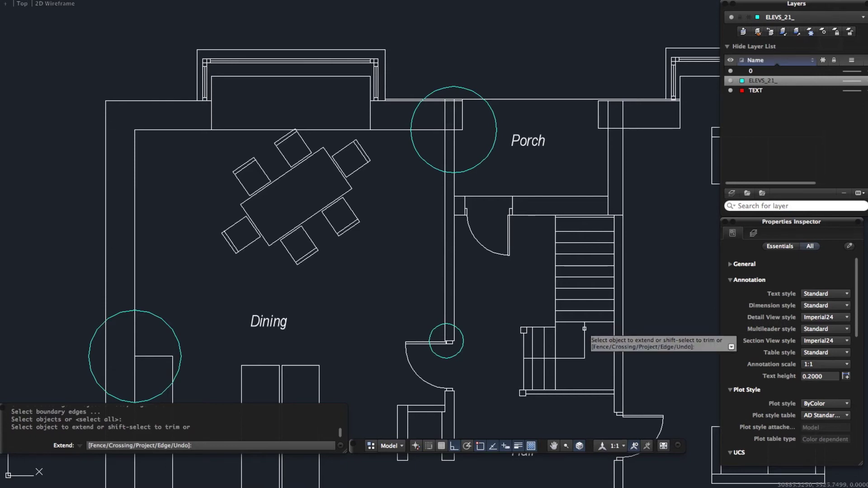
{"action": "left_click", "coordinate": [585, 321]}
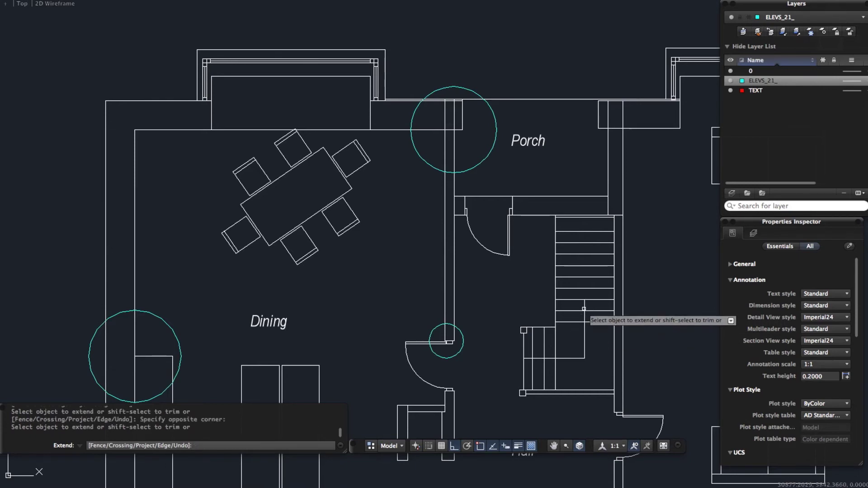
{"action": "left_click", "coordinate": [585, 302]}
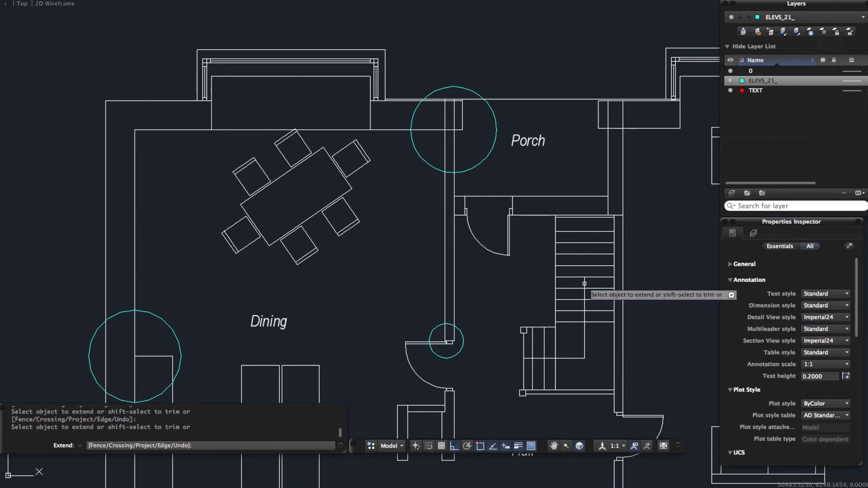
{"action": "key", "text": "Escape"}
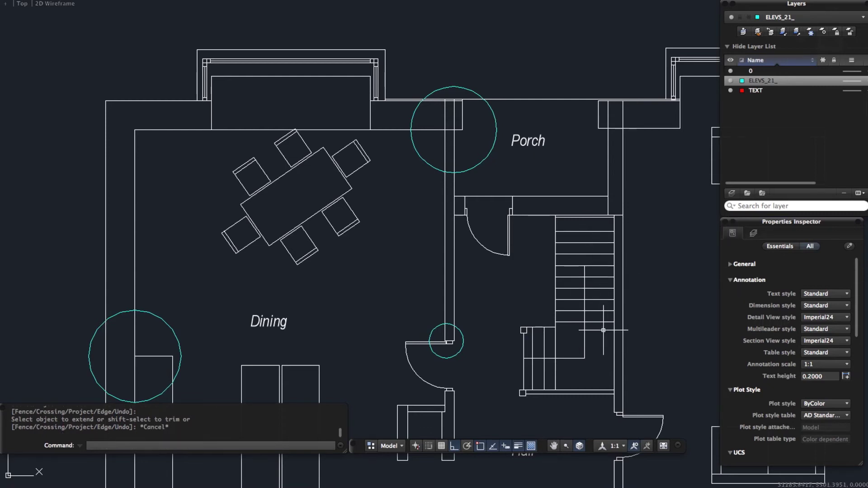
{"action": "type", "text": "tr"}
{"action": "key", "text": "Return"}
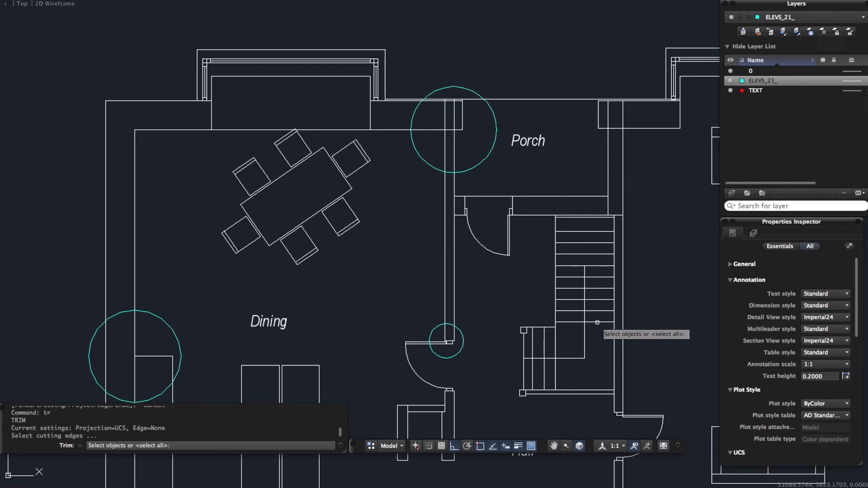
- Trim the vertical stair line back to the tread line it crosses
{"action": "left_click", "coordinate": [597, 323]}
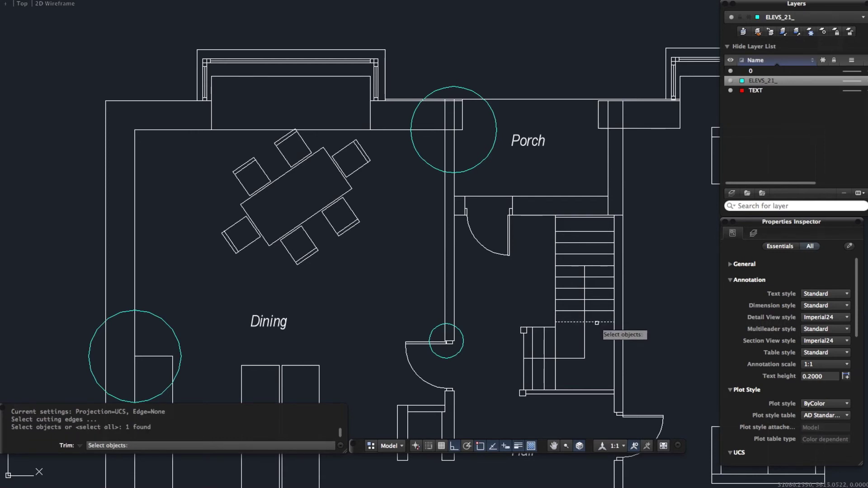
{"action": "key", "text": "Return"}
{"action": "key", "text": "Return"}
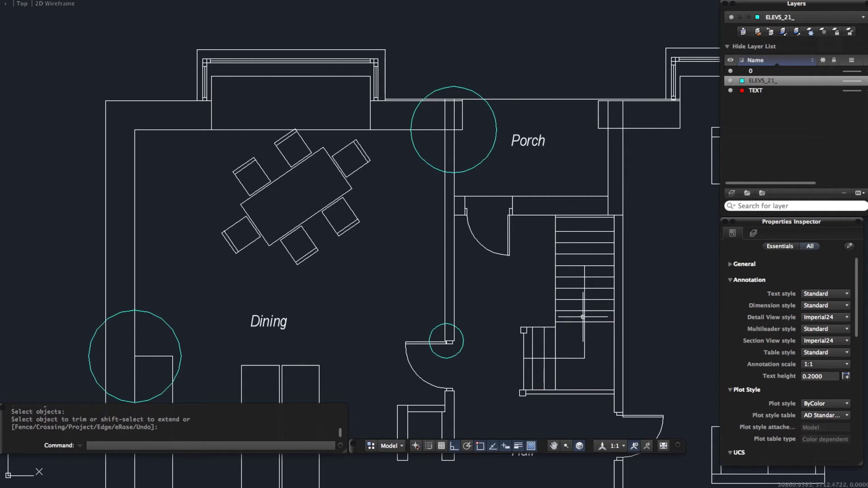
{"action": "type", "text": "tr"}
{"action": "key", "text": "Return"}
{"action": "left_click", "coordinate": [591, 320]}
{"action": "key", "text": "Return"}
{"action": "left_click", "coordinate": [584, 294]}
{"action": "key", "text": "Escape"}
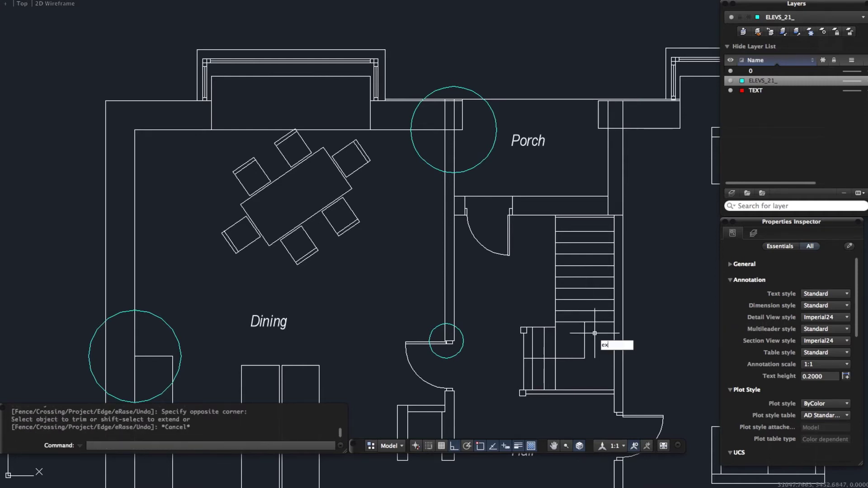
- Run EXTEND with the top stair tread as boundary, then cancel it
{"action": "key", "text": "Return"}
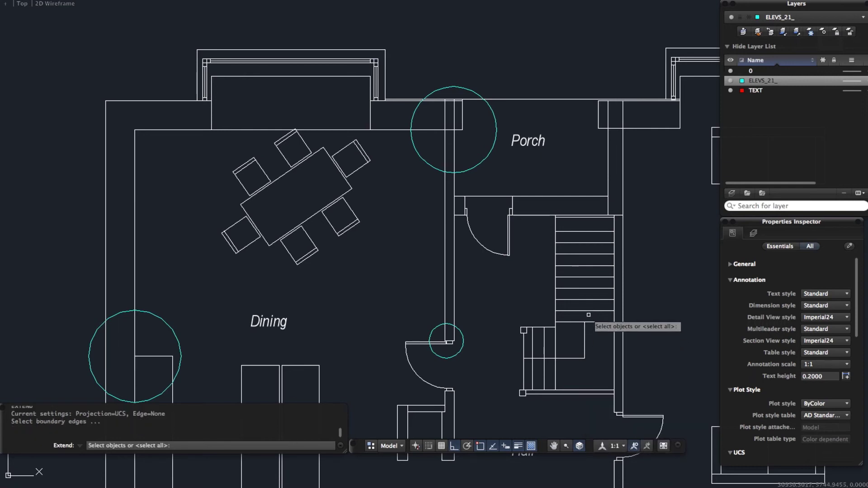
{"action": "left_click", "coordinate": [584, 219]}
{"action": "key", "text": "Return"}
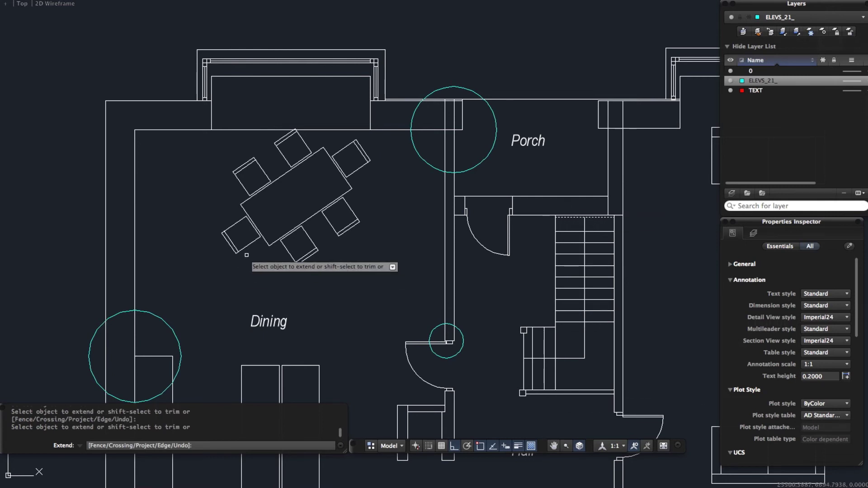
{"action": "key", "text": "Escape"}
{"action": "scroll", "coordinate": [195, 260], "scroll_direction": "down", "scroll_amount": 4}
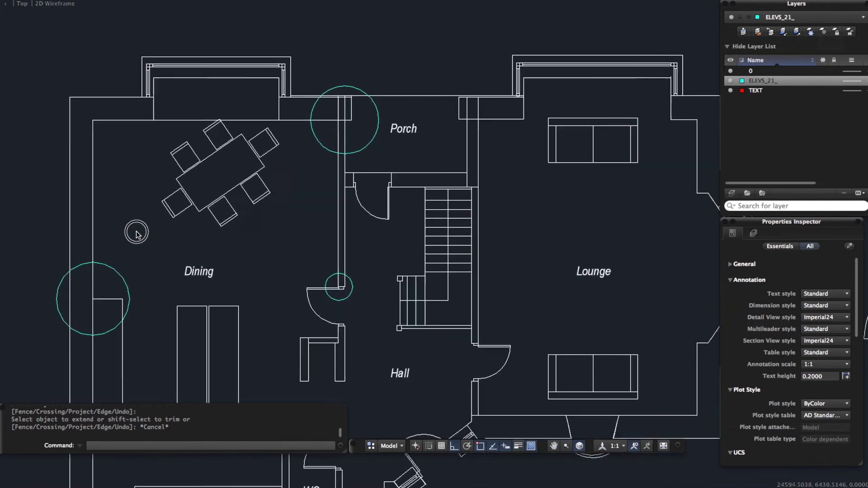
{"action": "scroll", "coordinate": [150, 233], "scroll_direction": "down", "scroll_amount": 1}
{"action": "scroll", "coordinate": [271, 240], "scroll_direction": "right", "scroll_amount": 4}
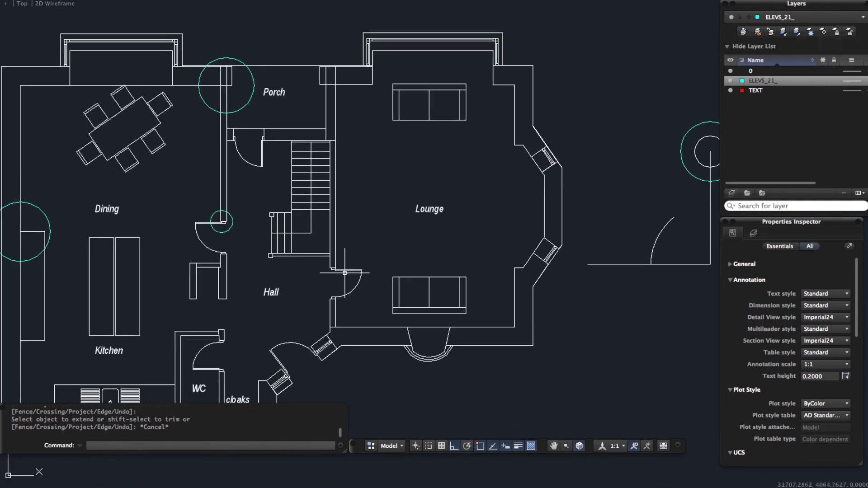
{"action": "scroll", "coordinate": [457, 237], "scroll_direction": "right", "scroll_amount": 5}
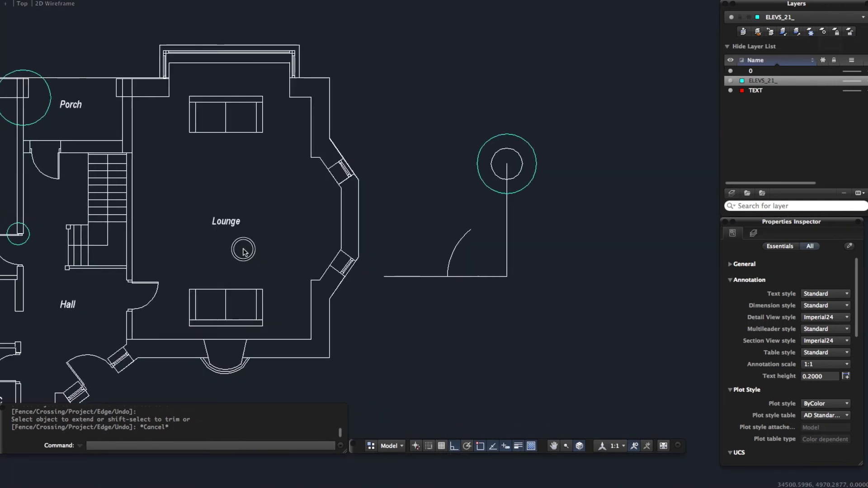
{"action": "scroll", "coordinate": [501, 167], "scroll_direction": "up", "scroll_amount": 1}
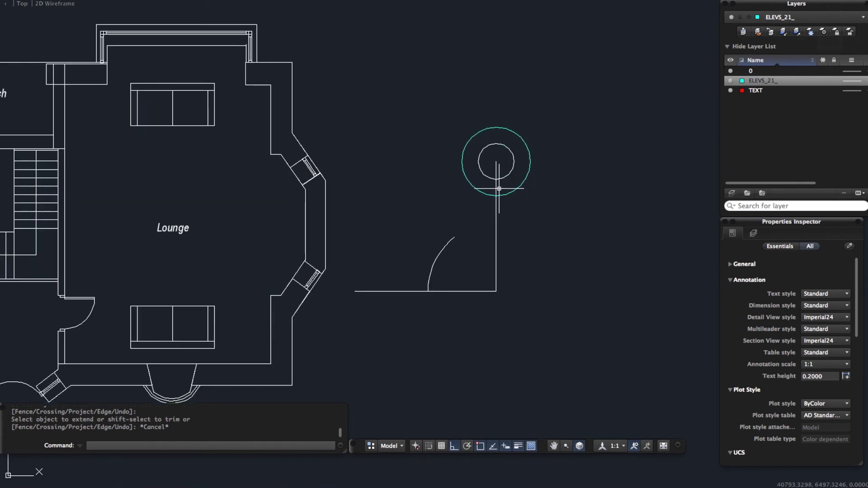
{"action": "type", "text": "r"}
{"action": "key", "text": "Return"}
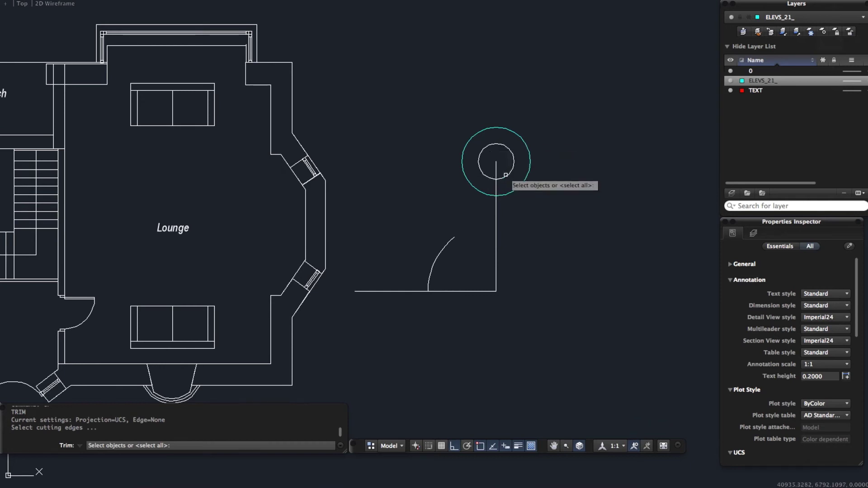
{"action": "left_click", "coordinate": [505, 175]}
{"action": "key", "text": "Return"}
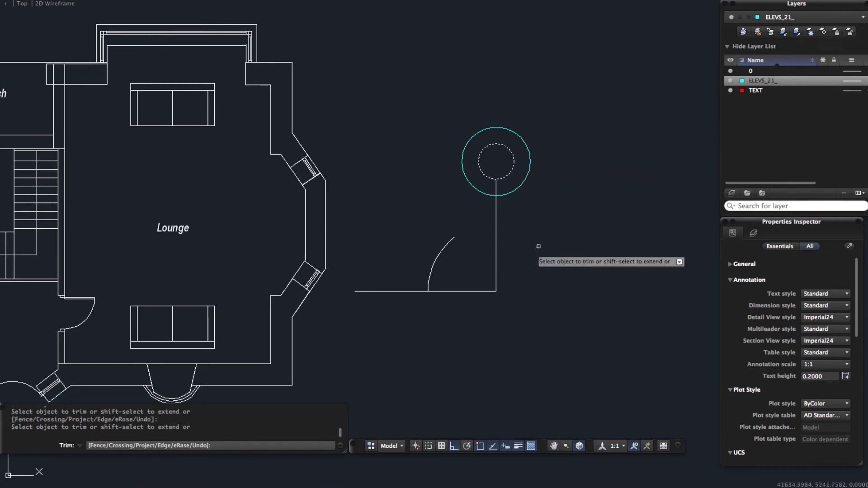
{"action": "type", "text": "b"}
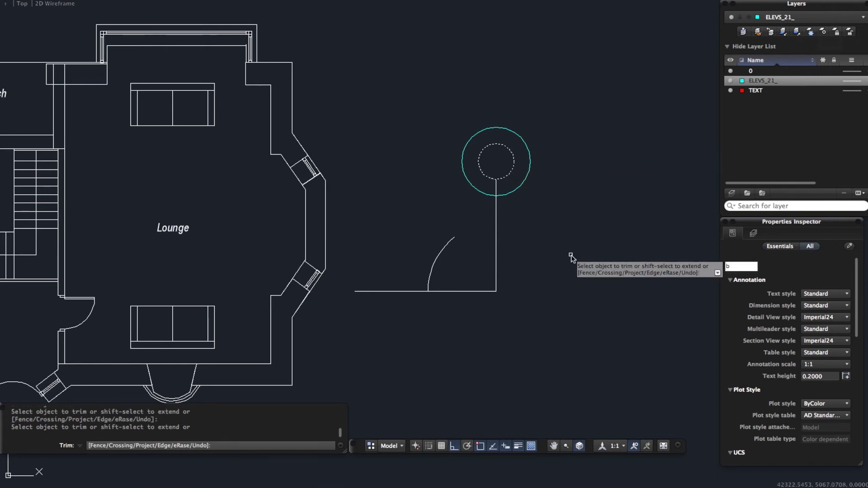
{"action": "key", "text": "Escape"}
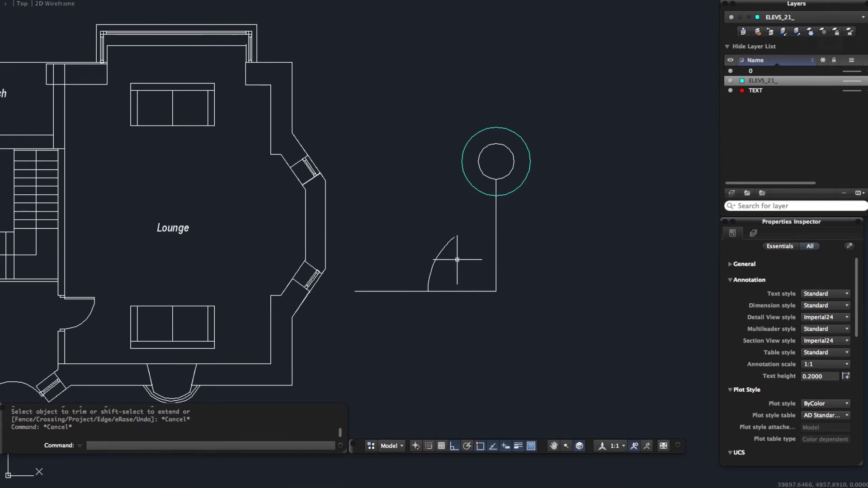
- Extend the door arc to the vertical line below the circle, then pan toward the circle
{"action": "type", "text": "ex"}
{"action": "key", "text": "Return"}
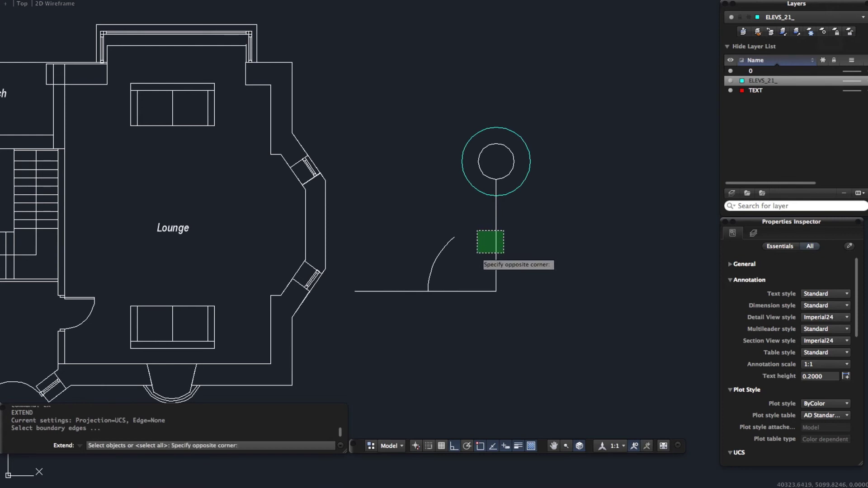
{"action": "left_click", "coordinate": [478, 253]}
{"action": "key", "text": "Return"}
{"action": "left_click", "coordinate": [447, 244]}
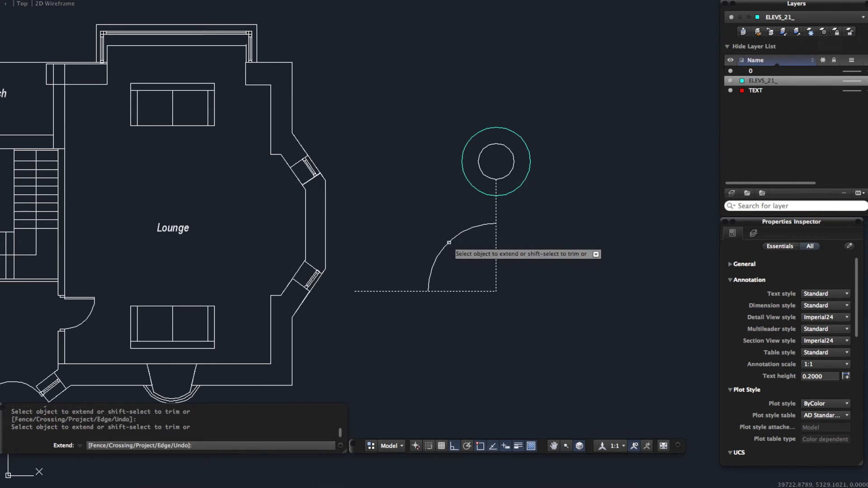
{"action": "left_click", "coordinate": [488, 224]}
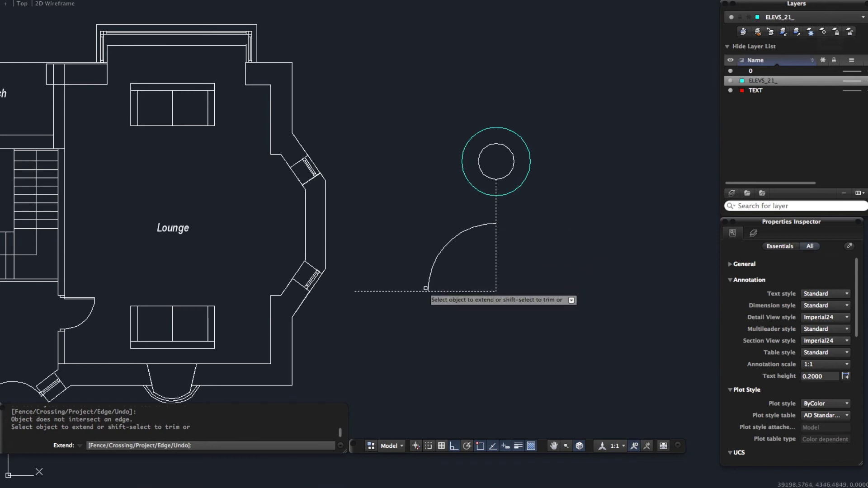
{"action": "key", "text": "Escape"}
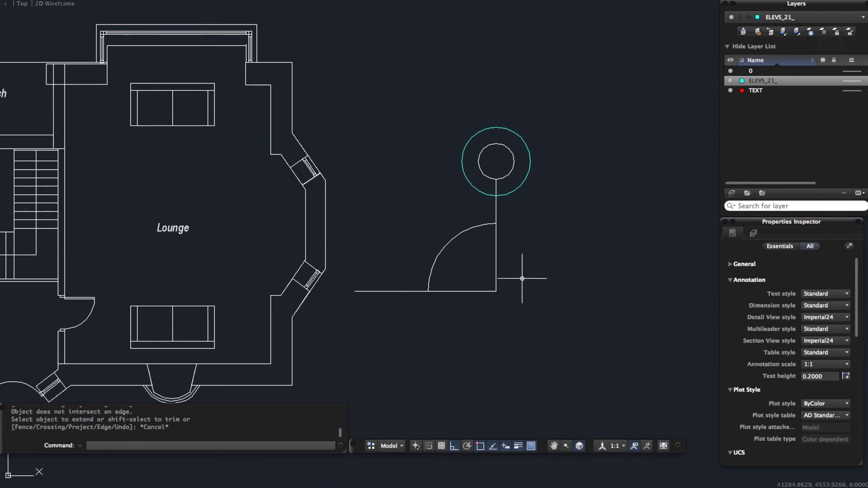
{"action": "mouse_move", "coordinate": [521, 277]}
{"action": "middle_mouse_down"}
{"action": "mouse_move", "coordinate": [488, 285]}
{"action": "mouse_move", "coordinate": [436, 241]}
{"action": "middle_mouse_up"}
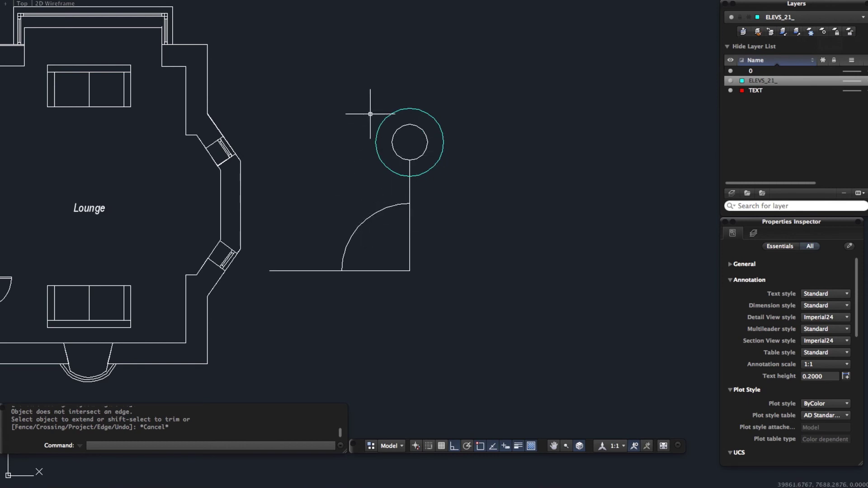
- Trim the wall lines inside the small Hall-door circle, using six window-selected cutting edges
{"action": "middle_click_drag", "start_coordinate": [452, 193], "coordinate": [568, 275]}
{"action": "scroll", "coordinate": [568, 188], "scroll_direction": "down", "scroll_amount": 2}
{"action": "middle_click_drag", "start_coordinate": [397, 244], "coordinate": [523, 173]}
{"action": "middle_click_drag", "start_coordinate": [342, 207], "coordinate": [447, 229]}
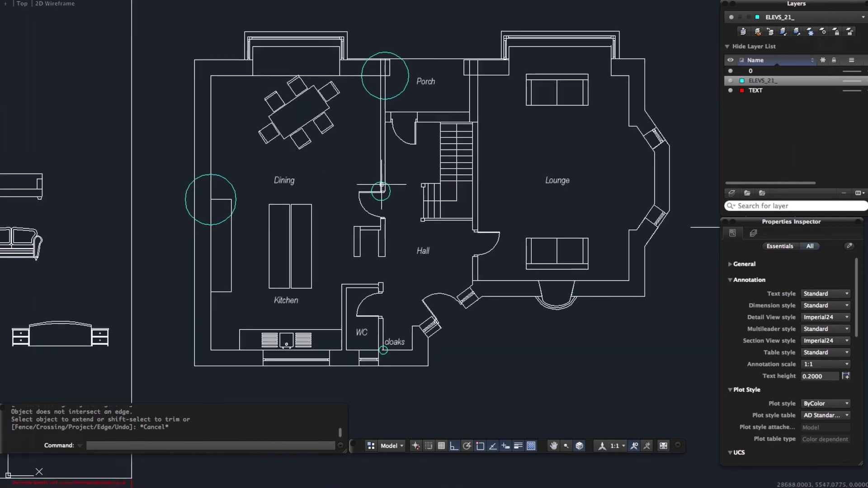
{"action": "scroll", "coordinate": [383, 185], "scroll_direction": "up", "scroll_amount": 3}
{"action": "type", "text": "tr"}
{"action": "key", "text": "Return"}
{"action": "left_click", "coordinate": [383, 150]}
{"action": "left_click", "coordinate": [333, 177]}
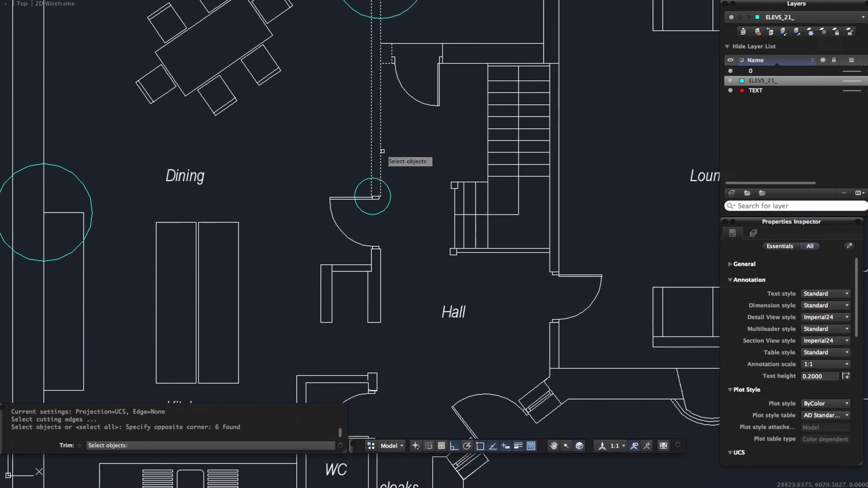
{"action": "key", "text": "Return"}
{"action": "left_click", "coordinate": [376, 192]}
{"action": "key", "text": "Escape"}
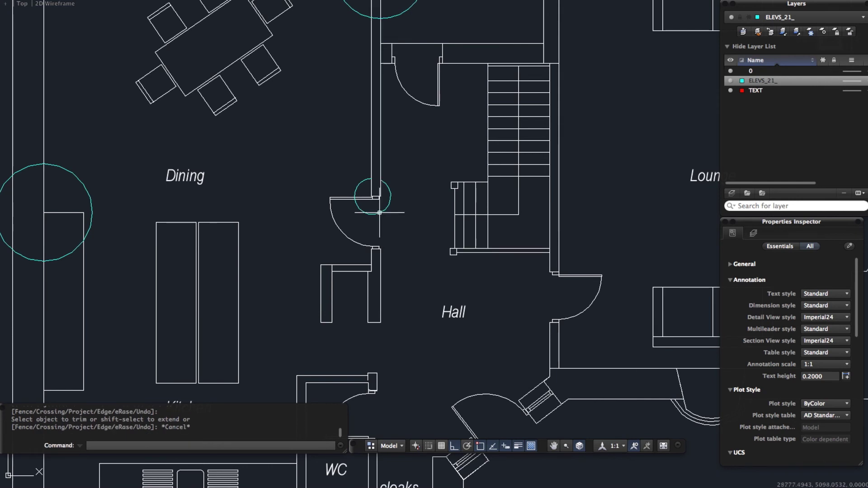
- Erase the small circle by the Hall door
{"action": "left_click", "coordinate": [380, 212]}
{"action": "type", "text": "e"}
{"action": "key", "text": "Return"}
{"action": "scroll", "coordinate": [367, 229], "scroll_direction": "down", "scroll_amount": 1}
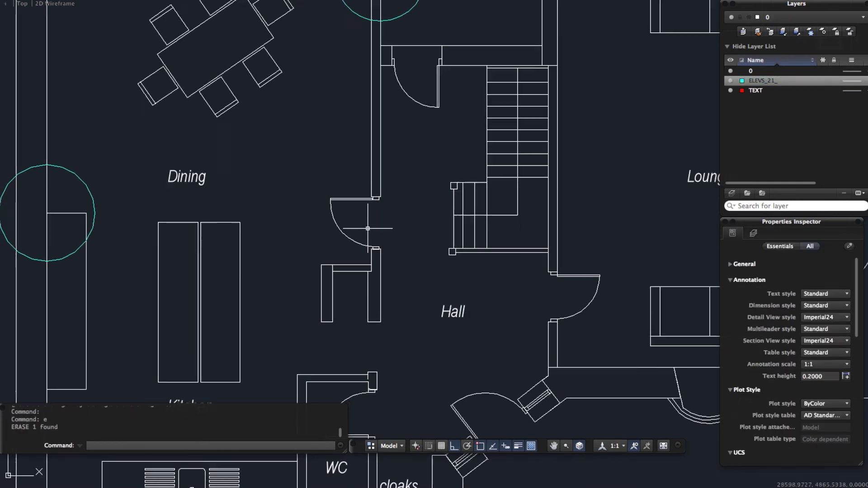
- Trim the stray stair line segments beside the Hall, using all objects as cutting edges
{"action": "scroll", "coordinate": [367, 228], "scroll_direction": "down", "scroll_amount": 2}
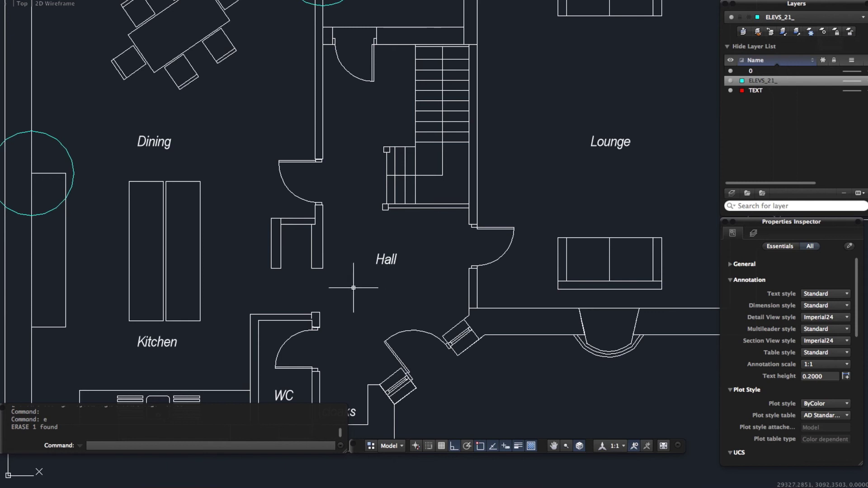
{"action": "type", "text": "tr"}
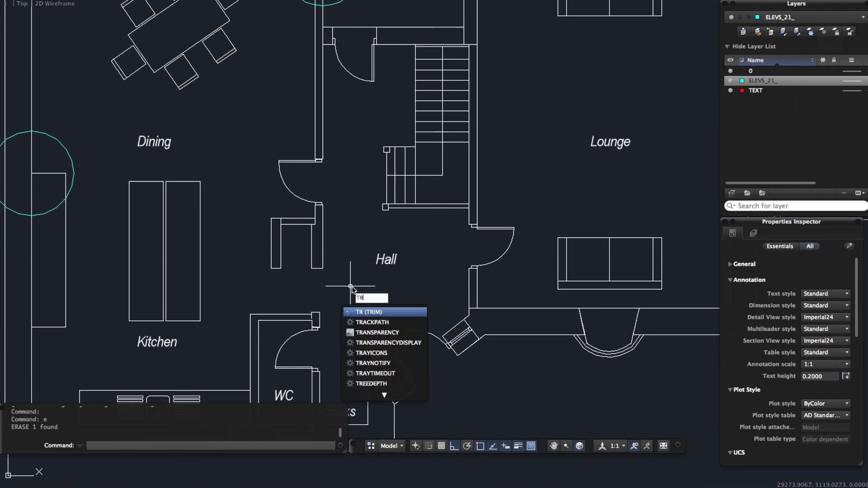
{"action": "key", "text": "Return"}
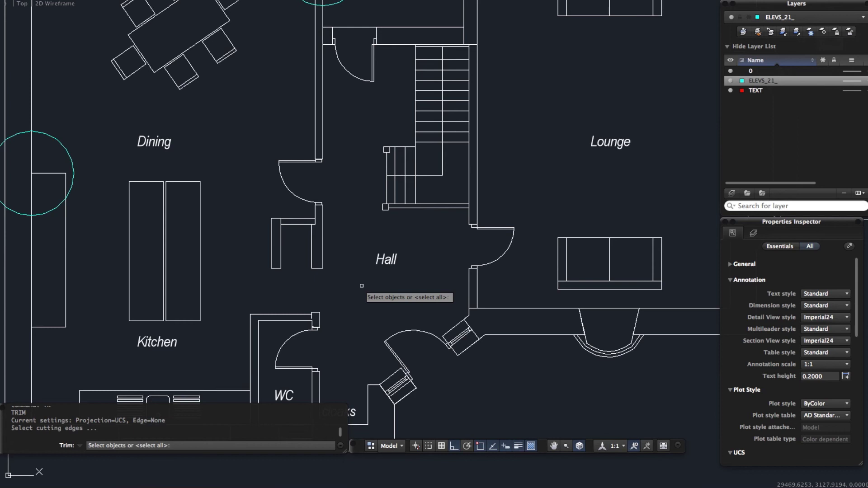
{"action": "key", "text": "Return"}
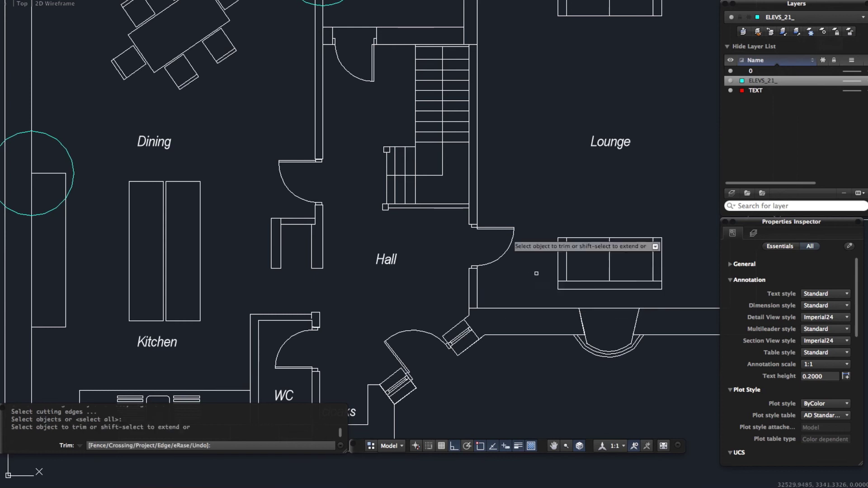
{"action": "left_click", "coordinate": [458, 131]}
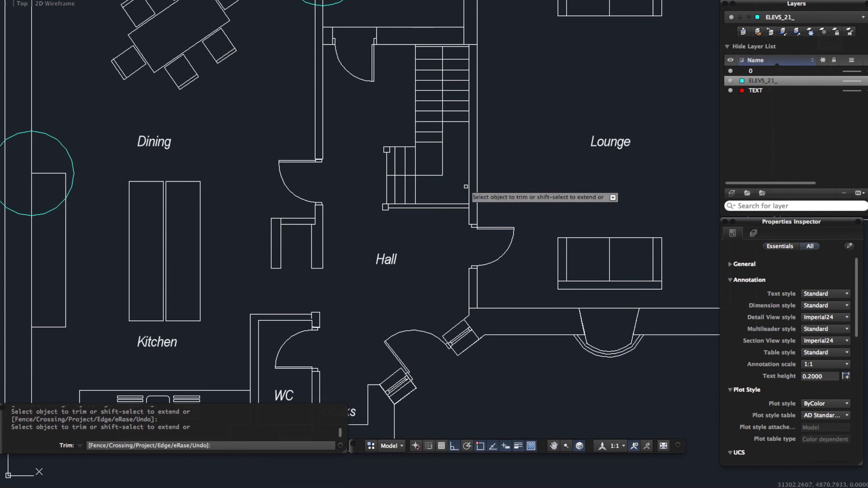
{"action": "left_click", "coordinate": [437, 134]}
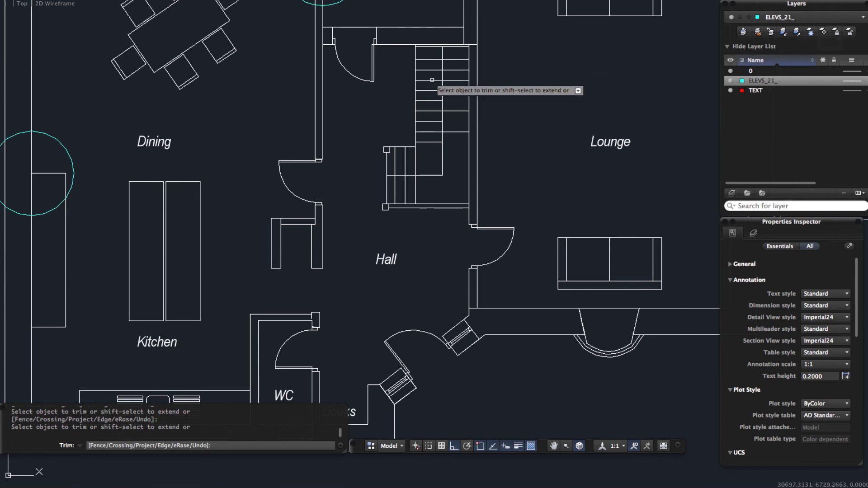
{"action": "key", "text": "Escape"}
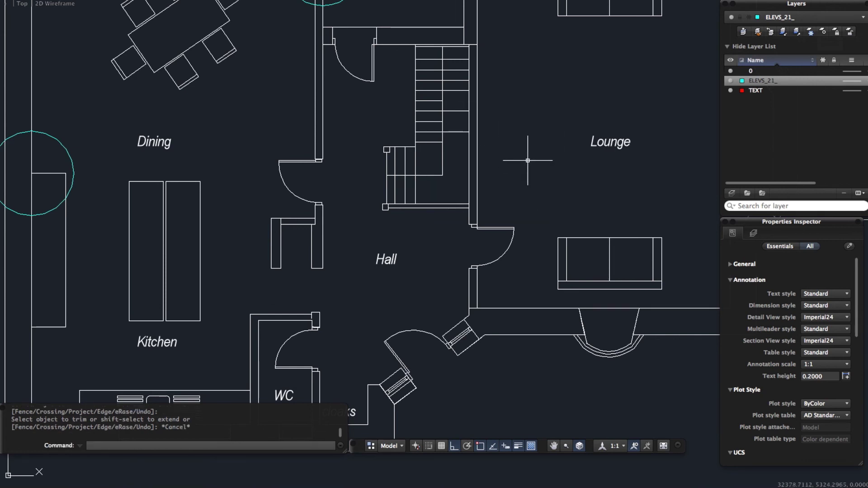
- Use EXTEND with every object as a boundary to lengthen the staircase line beside the Hall
{"action": "type", "text": "ex"}
{"action": "key", "text": "Return"}
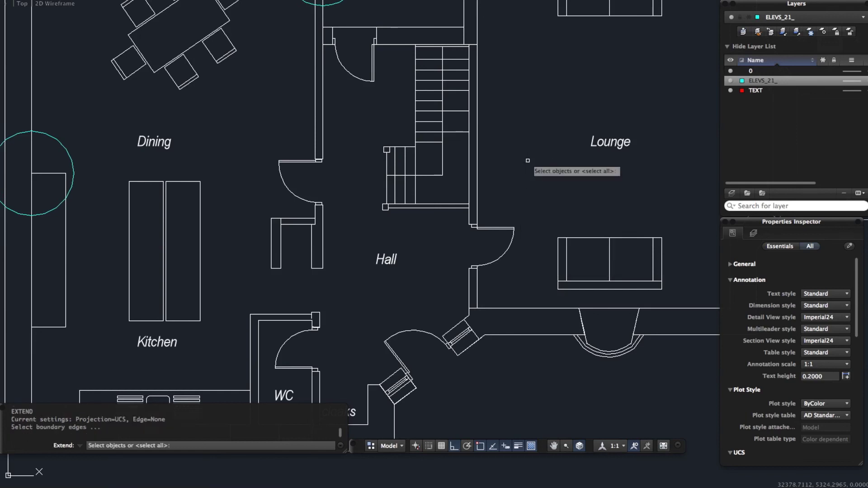
{"action": "key", "text": "Return"}
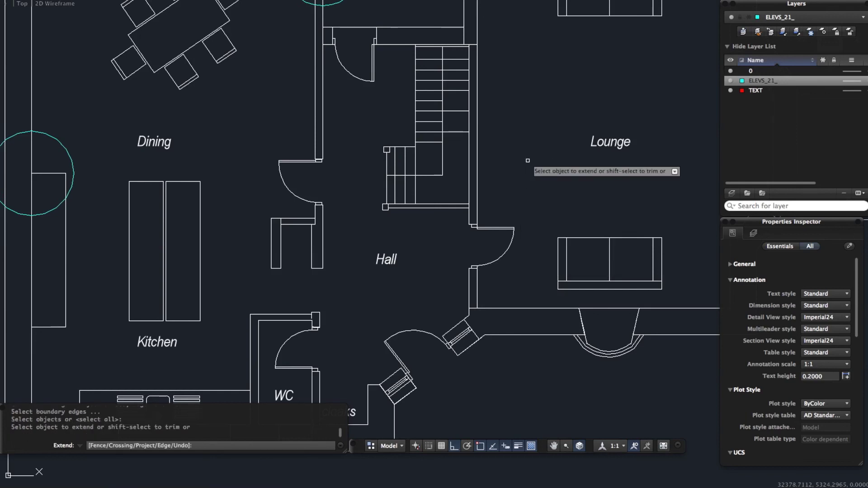
{"action": "left_click", "coordinate": [439, 123]}
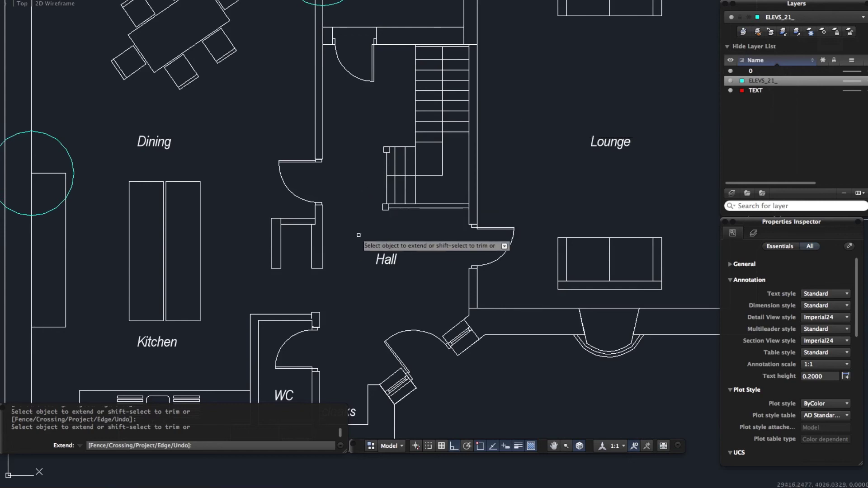
{"action": "scroll", "coordinate": [358, 235], "scroll_direction": "down", "scroll_amount": 3}
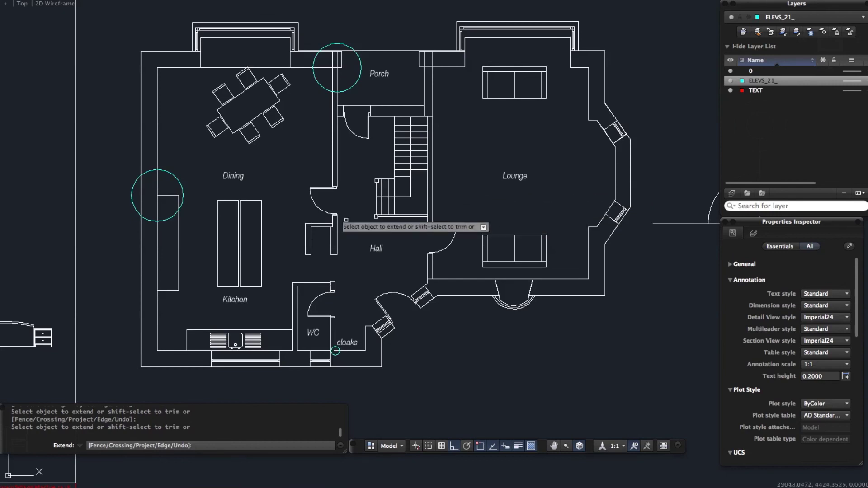
{"action": "key", "text": "Escape"}
{"action": "middle_click_drag", "start_coordinate": [336, 202], "coordinate": [291, 204]}
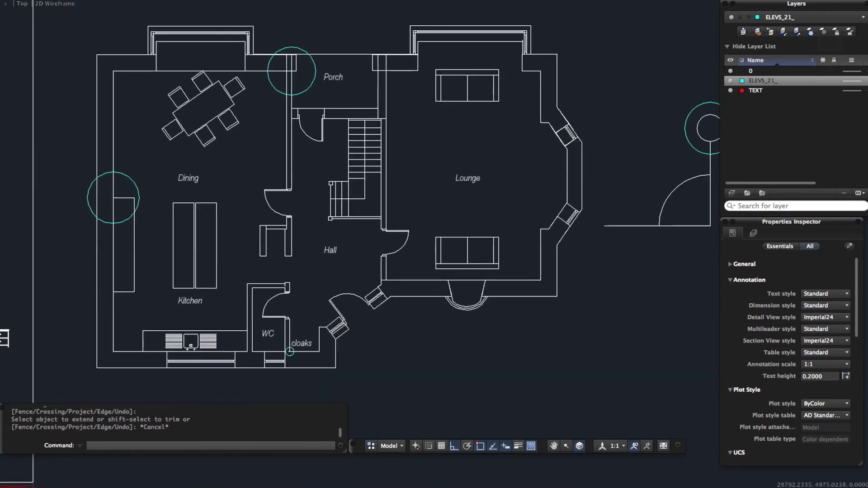